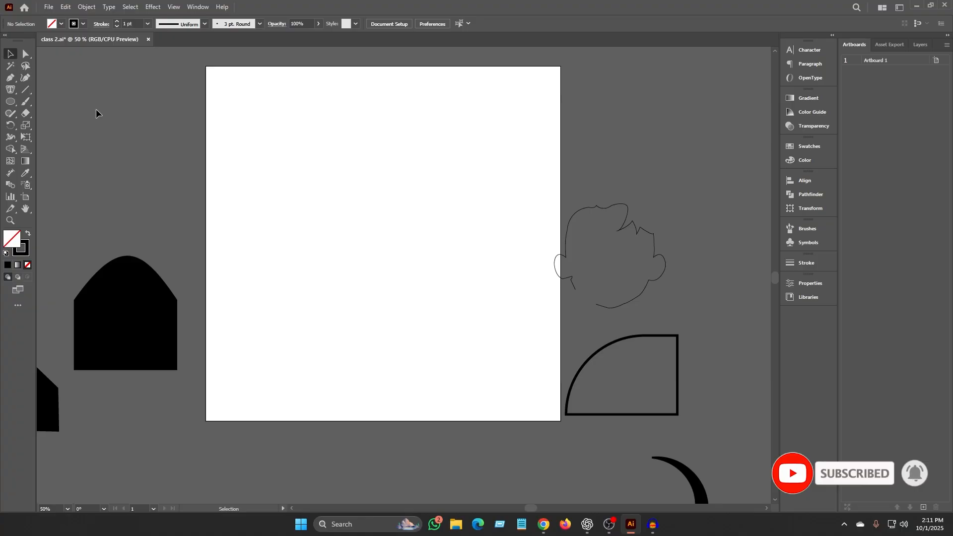
left_click(24, 90)
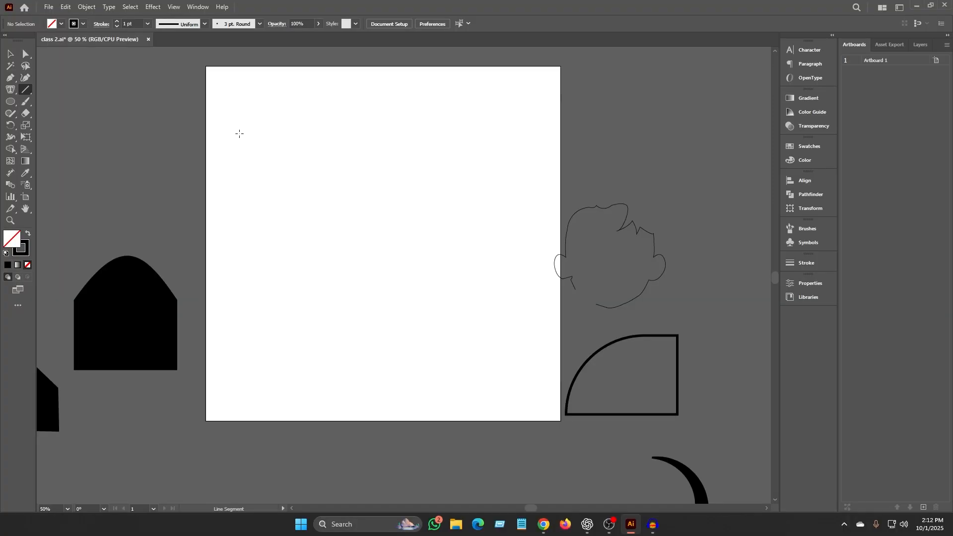
left_click(239, 134)
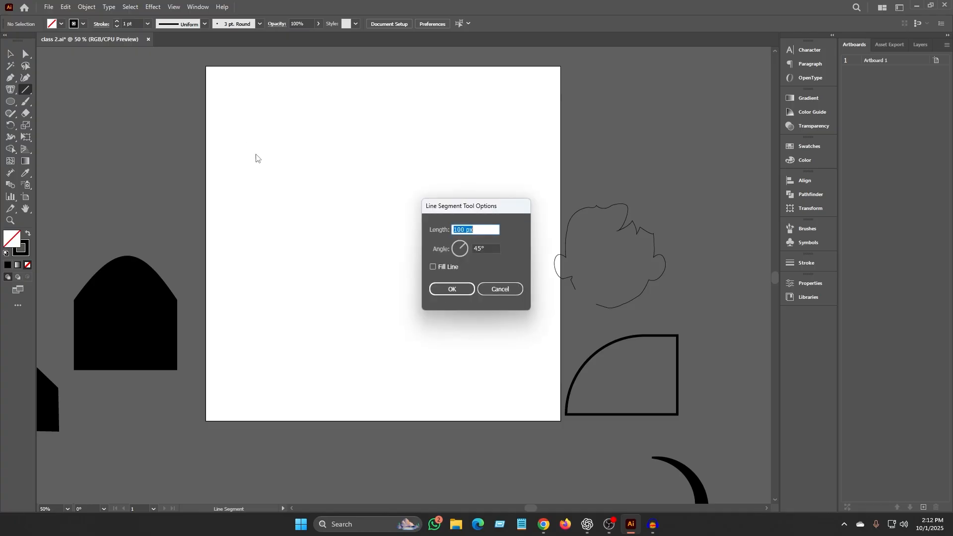
left_click(464, 282)
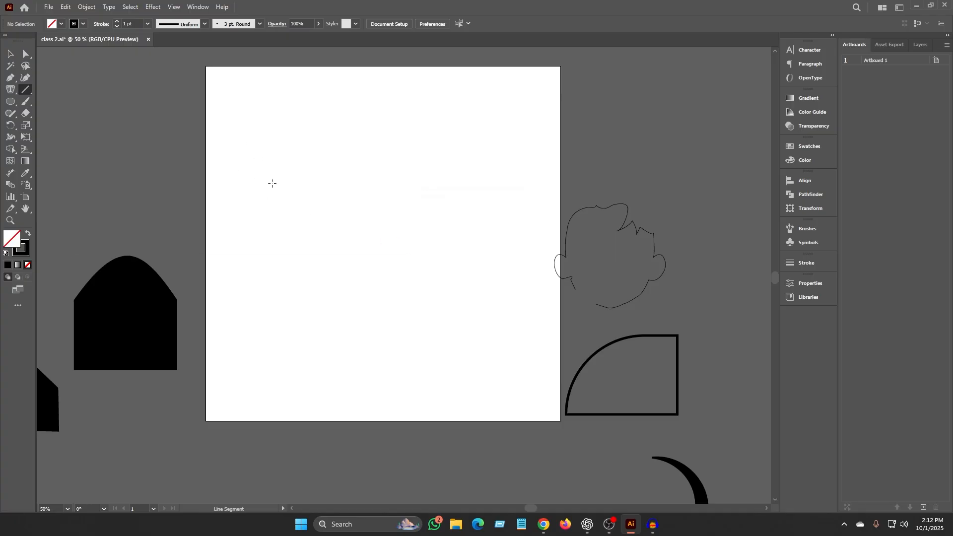
left_click(26, 248)
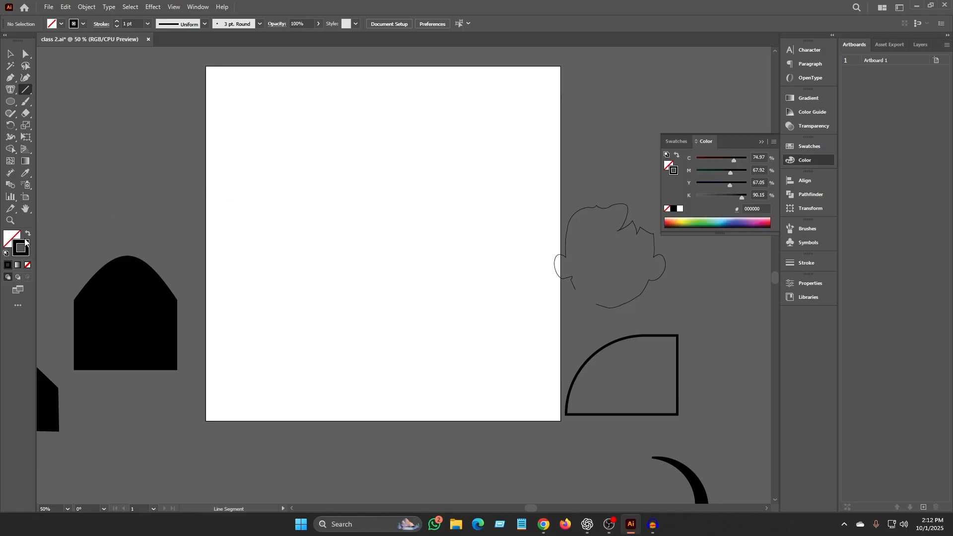
left_click(28, 234)
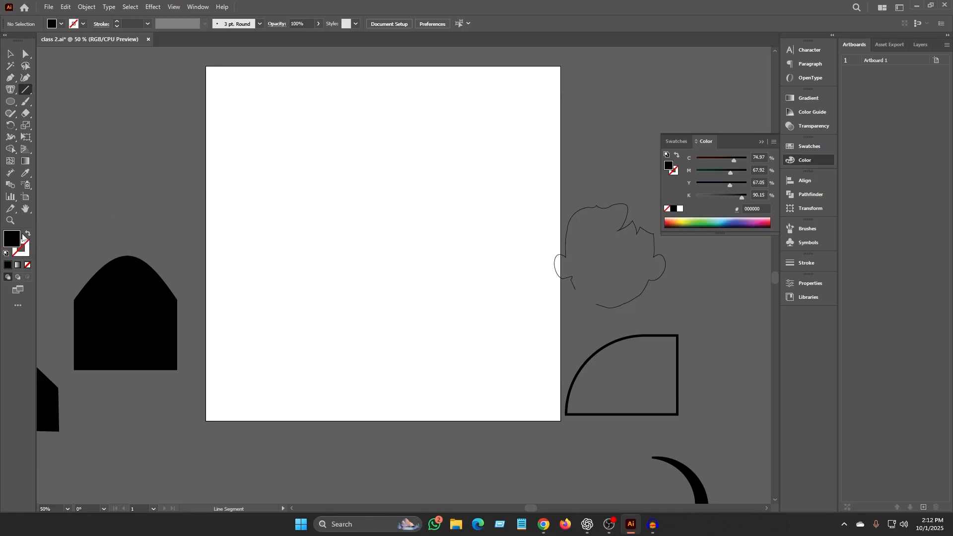
left_click(28, 234)
left_click(24, 249)
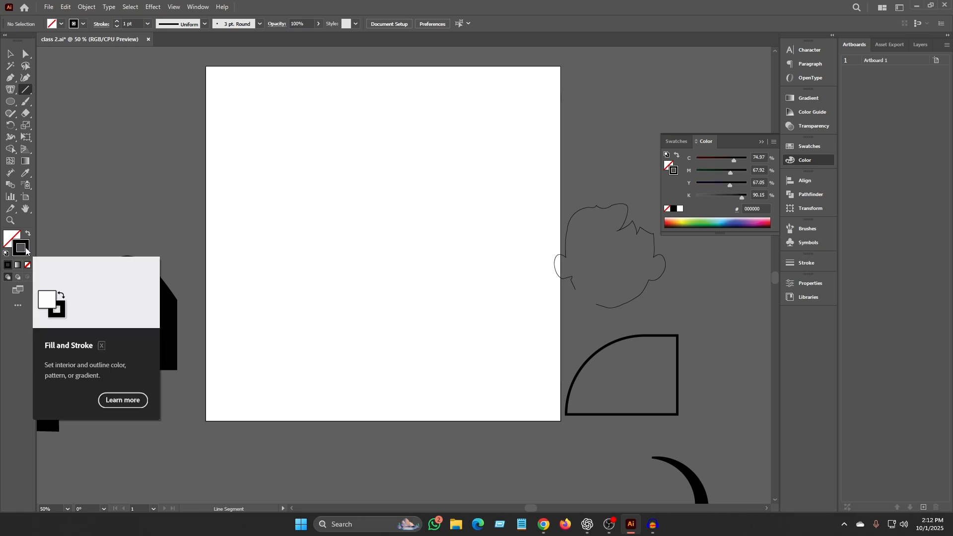
Step: Draw three near-horizontal lines about 526, 534 and 475 px long, each above the last, swapping fill and stroke after the first
left_click_drag(227, 175, 414, 176)
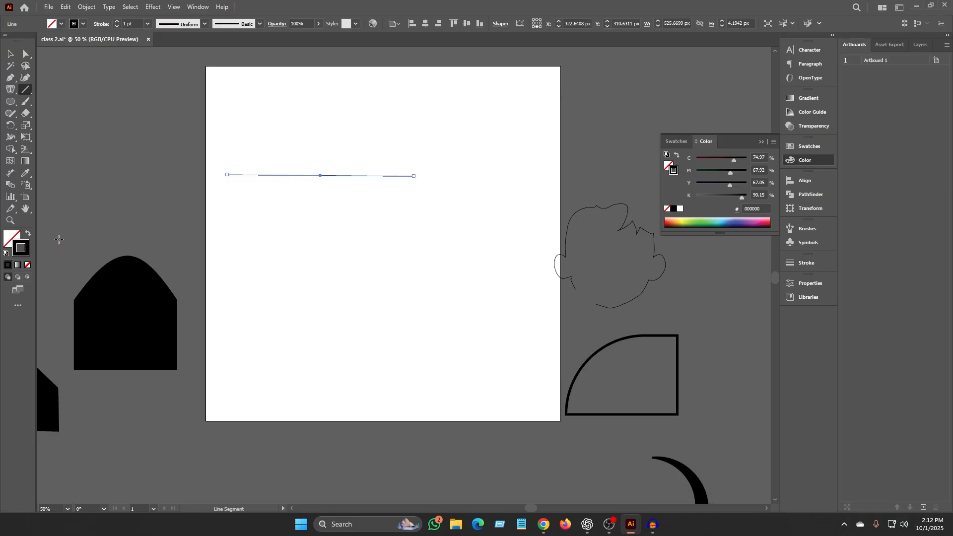
left_click(29, 235)
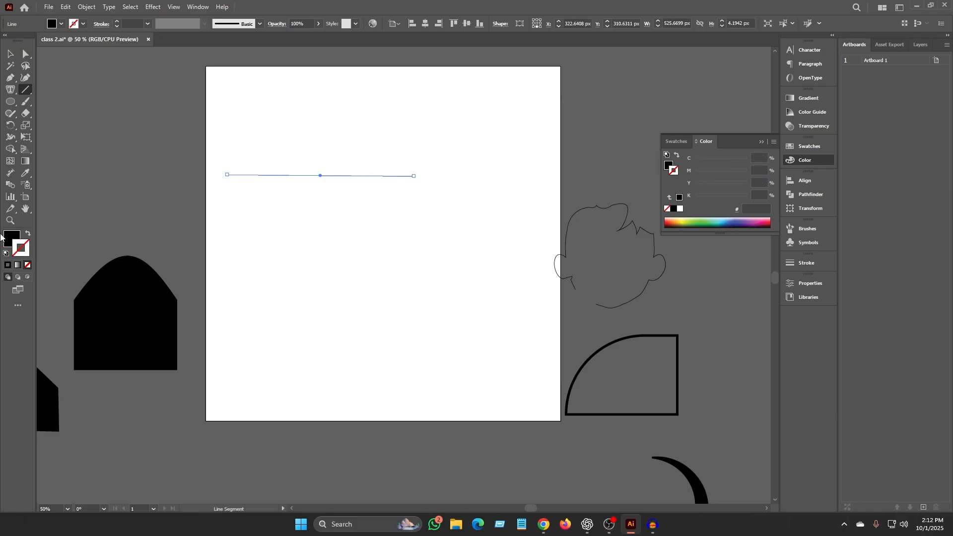
left_click_drag(230, 137, 420, 140)
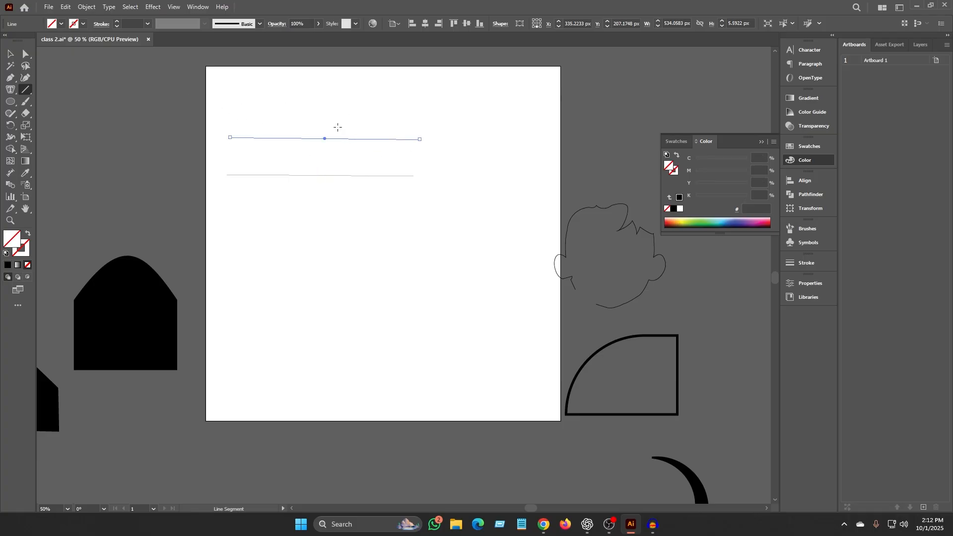
left_click_drag(262, 113, 431, 101)
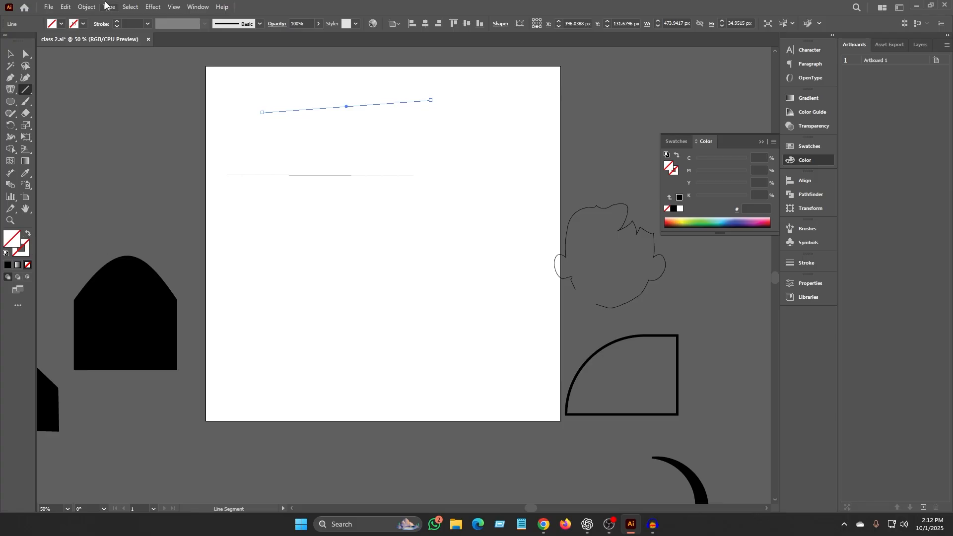
Step: Give the topmost line a black stroke with a weight of 5 pt
left_click(83, 24)
left_click(29, 42)
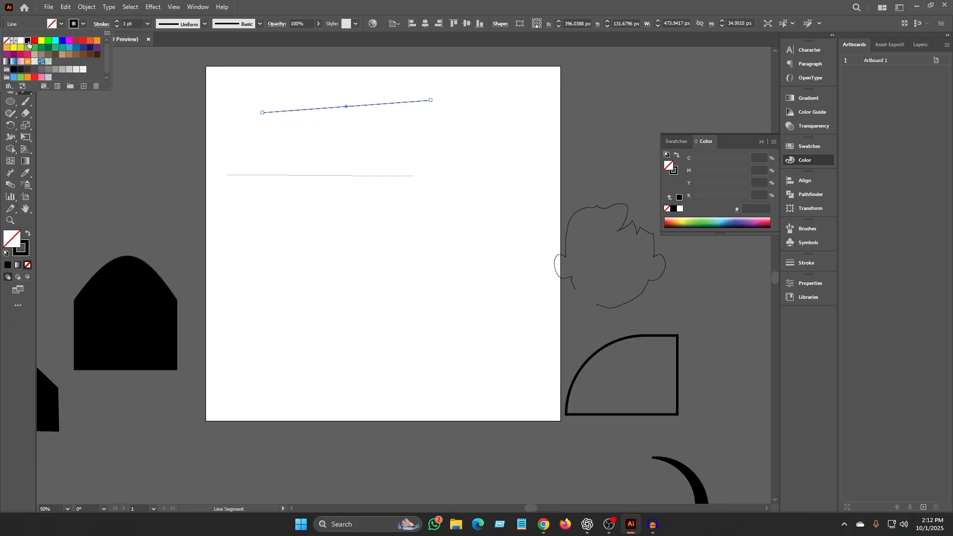
left_click(116, 21)
left_click(116, 27)
left_click(117, 27)
left_click(116, 27)
left_click(116, 28)
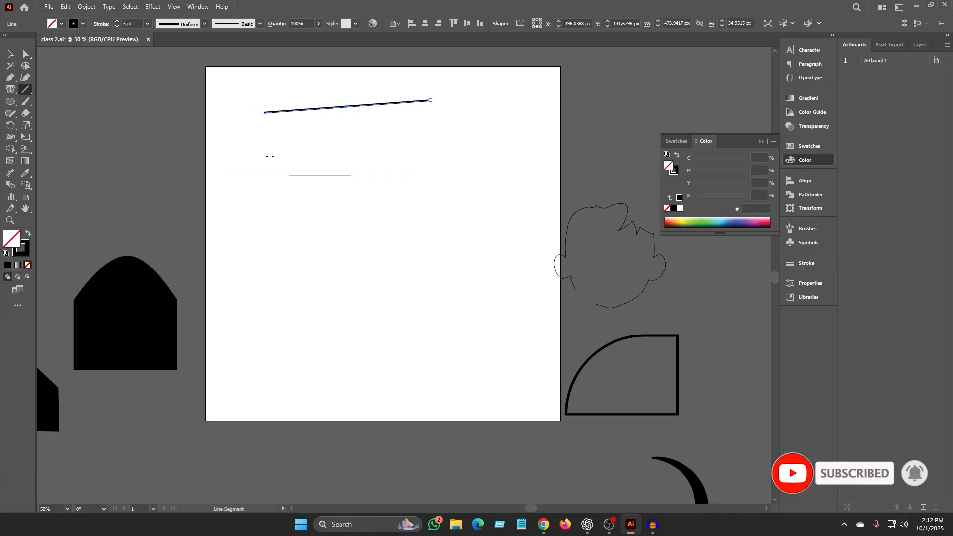
Step: Delete all three lines on the artboard
left_click(8, 54)
left_click_drag(238, 84, 321, 210)
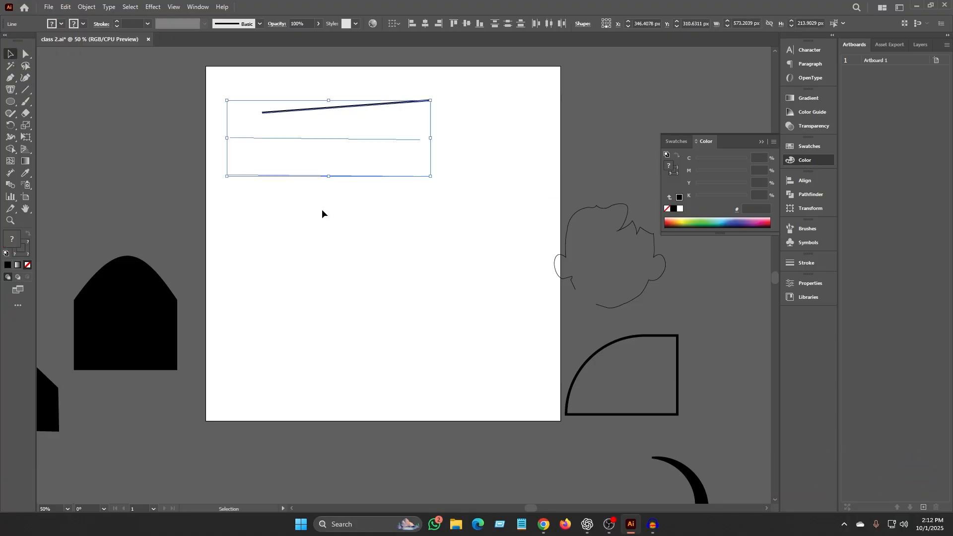
key("Delete")
Step: Place a 475.2288 px line at an angle of 4.22°, and draw a horizontal line about 800 px long below it
left_click(26, 90)
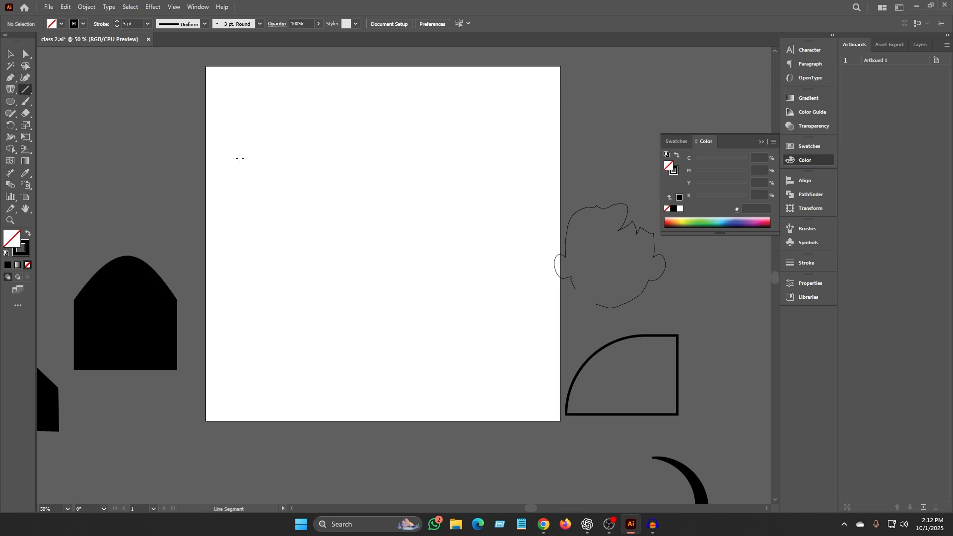
left_click(240, 158)
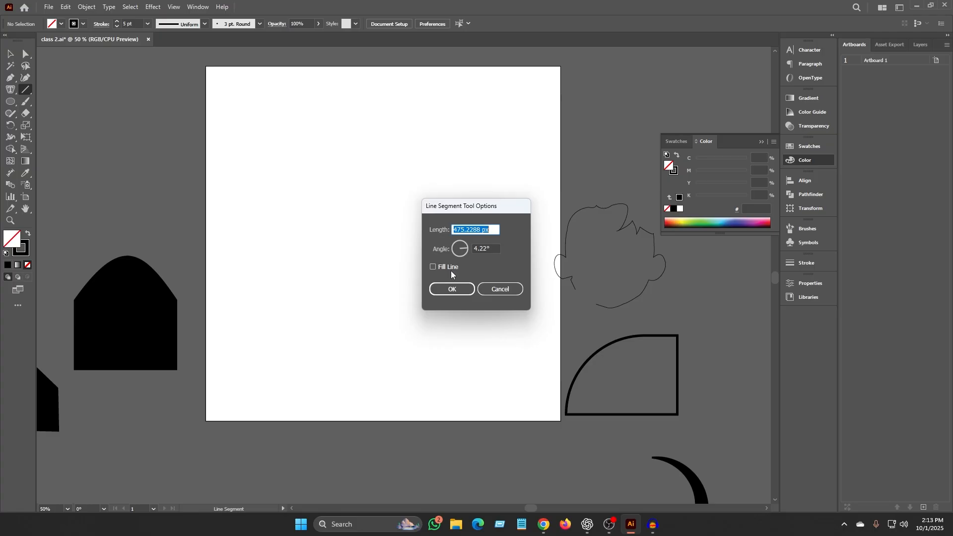
left_click(458, 290)
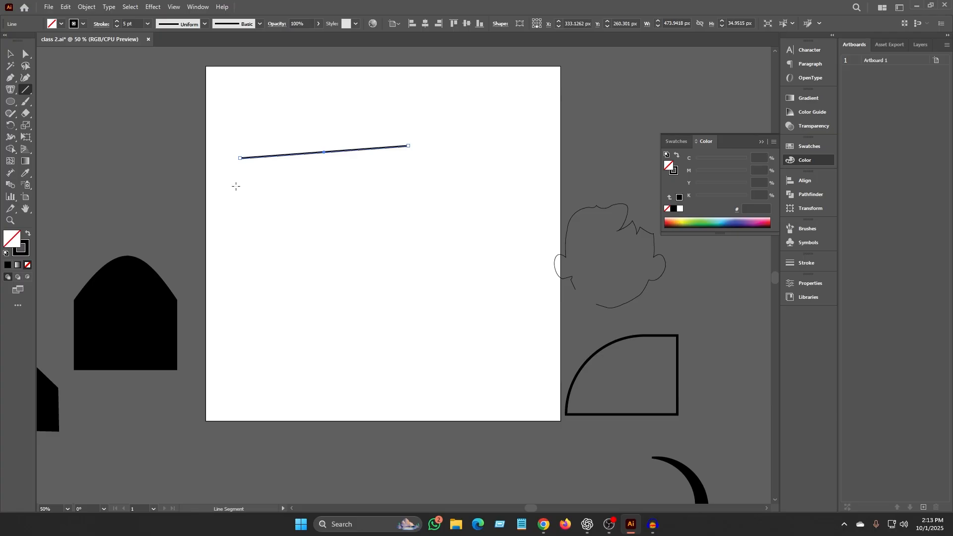
left_click_drag(236, 186, 521, 186)
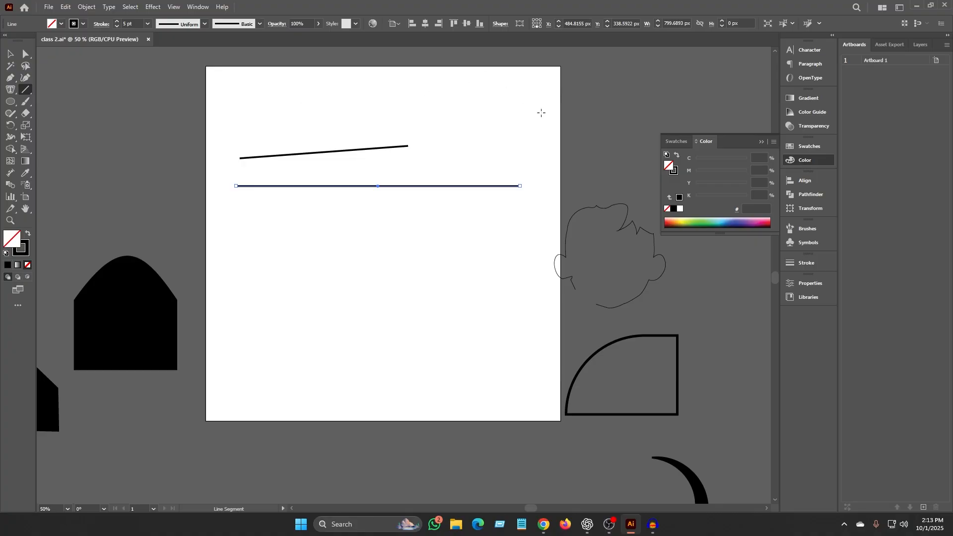
Step: Draw a straight horizontal path near the artboard's upper edge with the Pen tool, and delete it
left_click(11, 79)
left_click(312, 110)
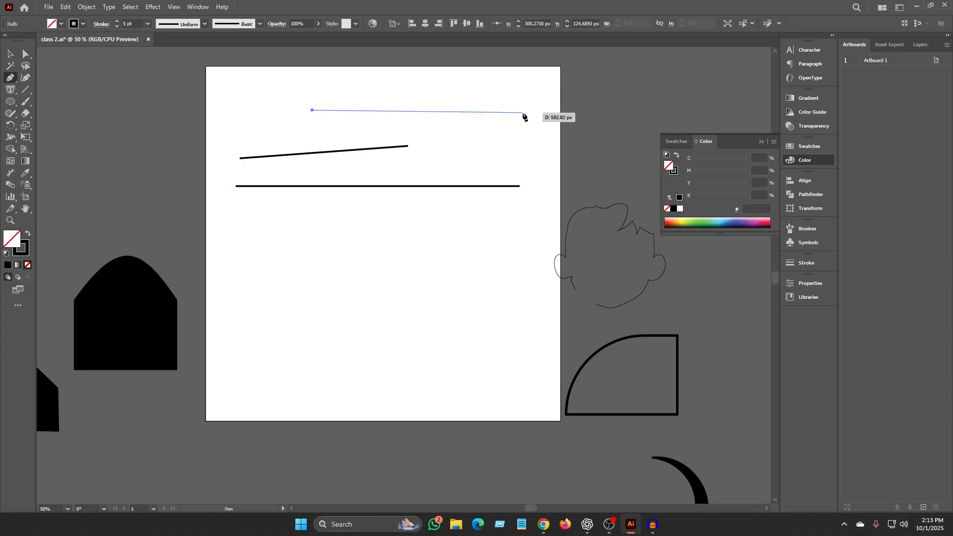
left_click(515, 110)
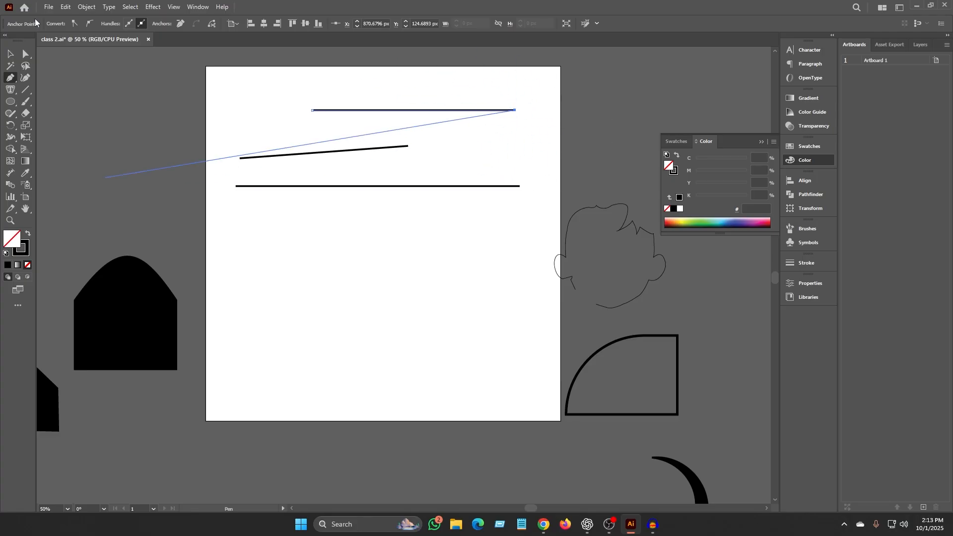
left_click(9, 56)
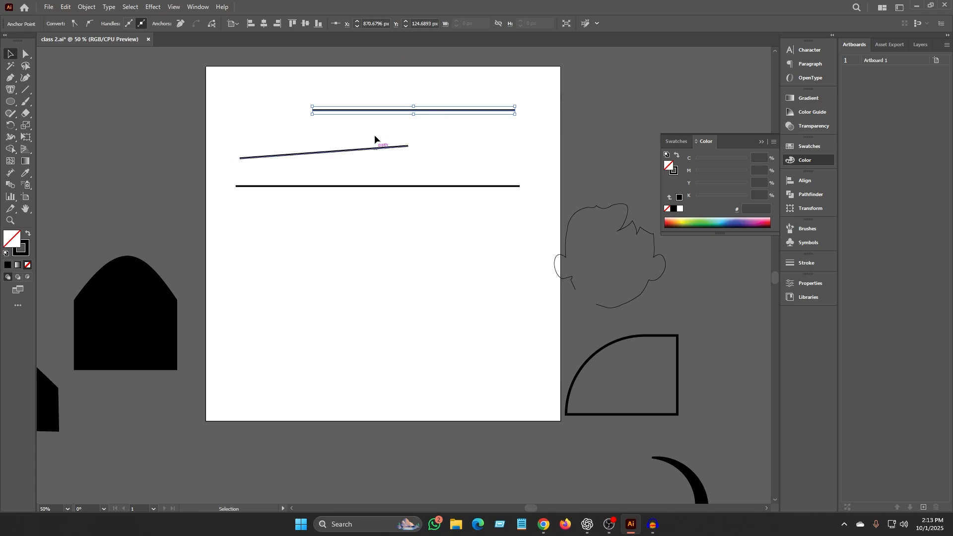
left_click(459, 82)
left_click(433, 112)
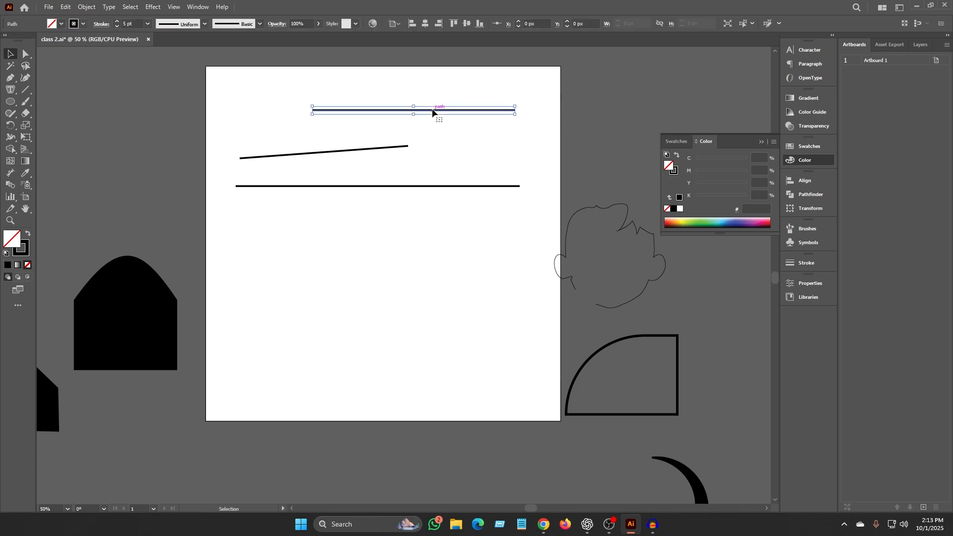
key("Delete")
Step: Draw a horizontal line about 840 px long across the middle of the artboard with the Line Segment tool
left_click(26, 90)
left_click(236, 257)
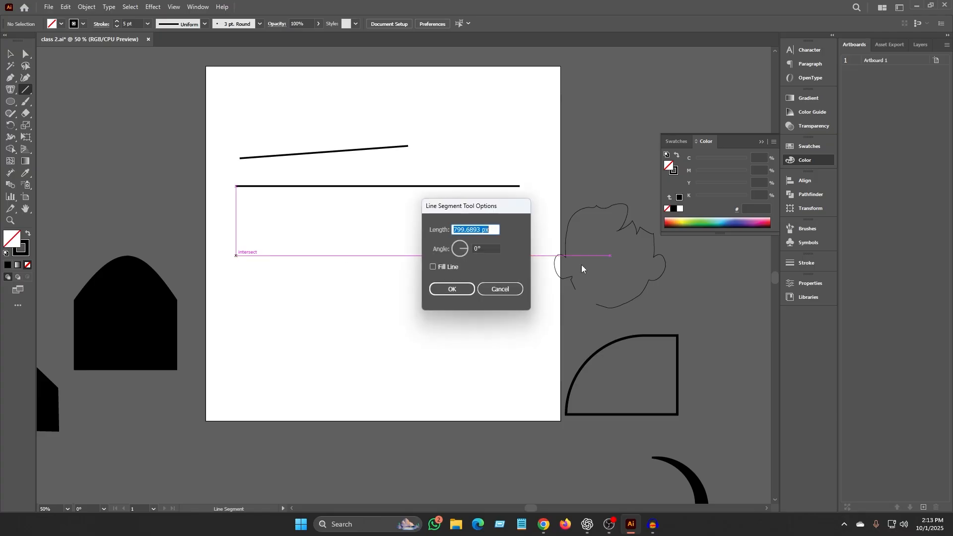
left_click(496, 288)
left_click_drag(229, 256, 528, 255)
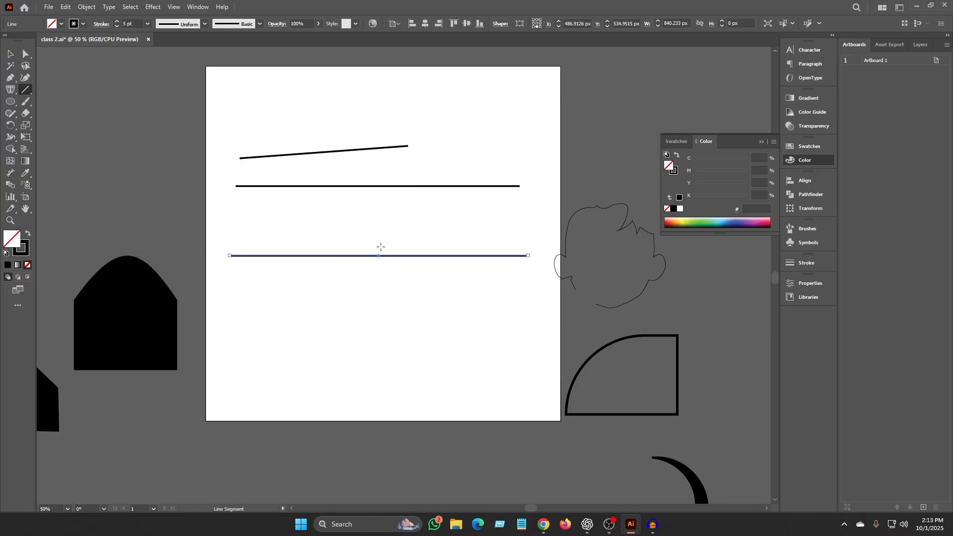
left_click(450, 175)
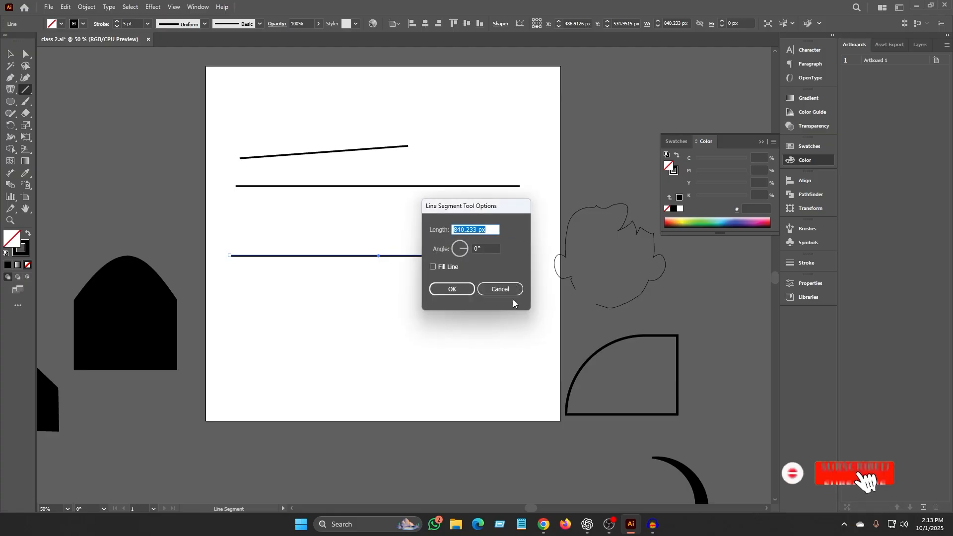
left_click(499, 290)
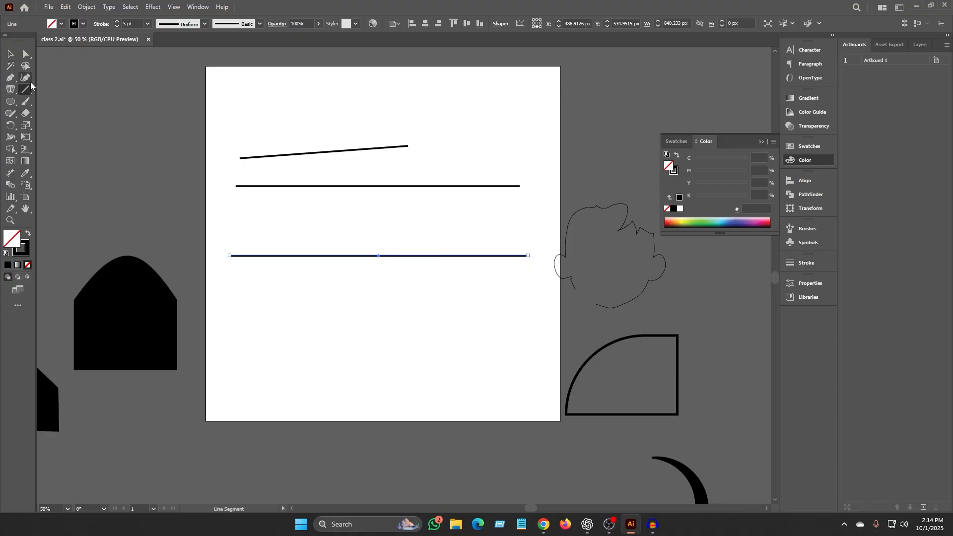
Step: Draw three horizontal lines between the two long ones: one about 678 px, a short one below it, and one about 756 px
left_click_drag(236, 187, 236, 223)
left_click_drag(236, 223, 301, 223)
left_click_drag(240, 204, 480, 215)
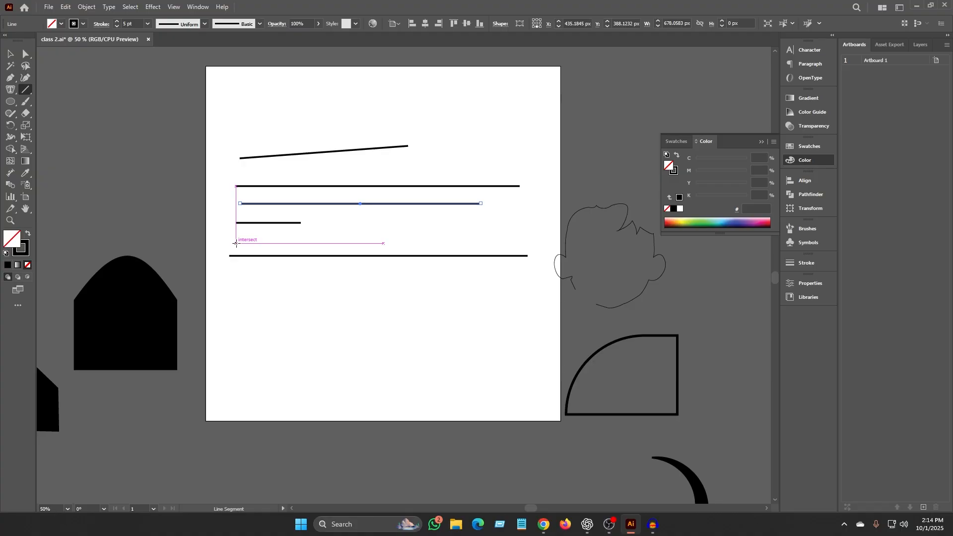
mouse_move(236, 243)
left_mouse_down()
mouse_move(489, 244)
mouse_move(442, 347)
mouse_move(267, 377)
mouse_move(298, 362)
mouse_move(350, 258)
mouse_move(261, 143)
mouse_move(131, 167)
mouse_move(111, 257)
mouse_move(136, 335)
mouse_move(217, 399)
mouse_move(308, 391)
mouse_move(350, 275)
mouse_move(220, 189)
mouse_move(159, 201)
mouse_move(232, 175)
mouse_move(297, 214)
mouse_move(228, 139)
mouse_move(233, 109)
mouse_move(242, 137)
mouse_move(331, 163)
mouse_move(420, 125)
mouse_move(269, 100)
mouse_move(252, 99)
mouse_move(352, 155)
mouse_move(401, 204)
left_mouse_up()
left_click_drag(236, 243, 509, 248)
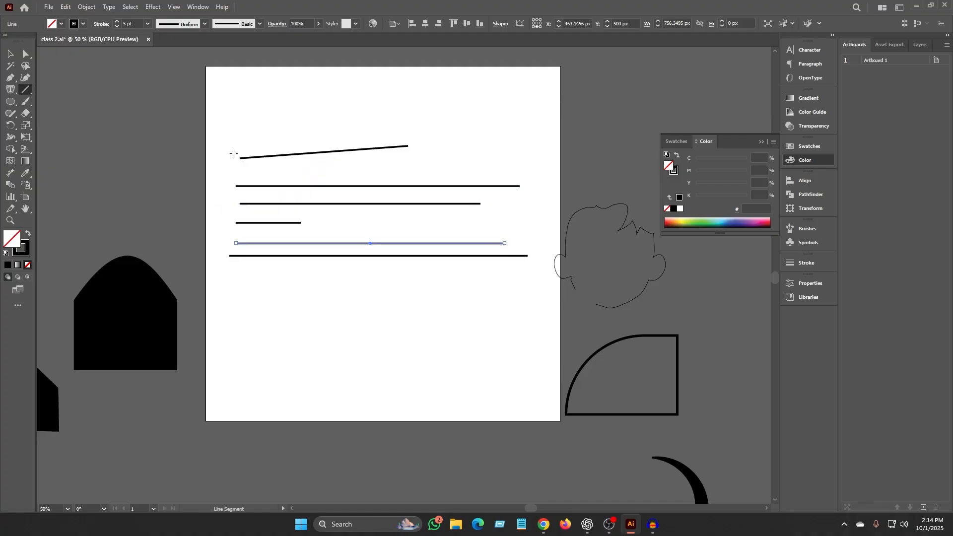
left_click(240, 133)
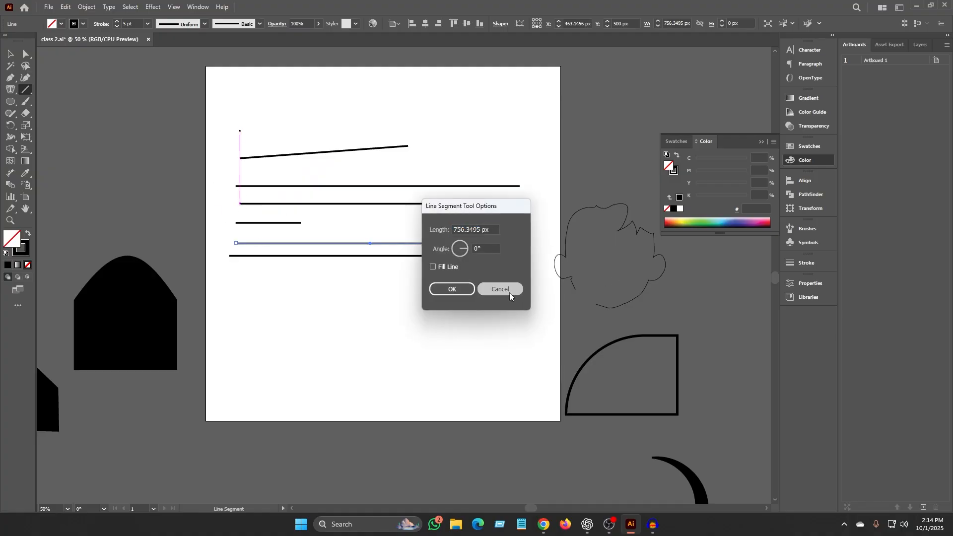
left_click(509, 293)
Step: Move the 756 px line near the artboard's upper edge, and give it and the 800 px horizontal line a red stroke
left_click(10, 54)
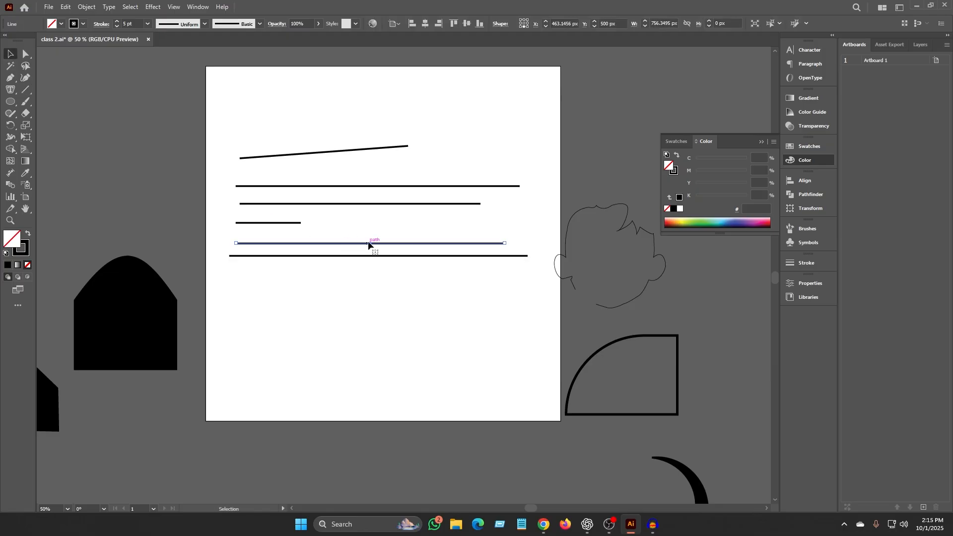
left_click_drag(371, 243, 393, 106)
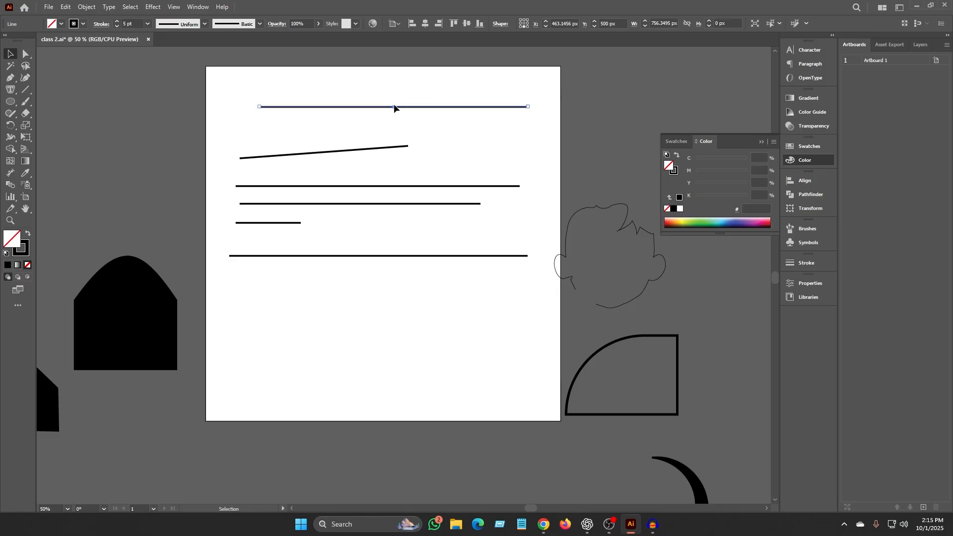
left_click(430, 87)
Step: Delete the slanted line and the four horizontal lines below it, keeping only the red line near the artboard's upper edge
left_click(387, 148)
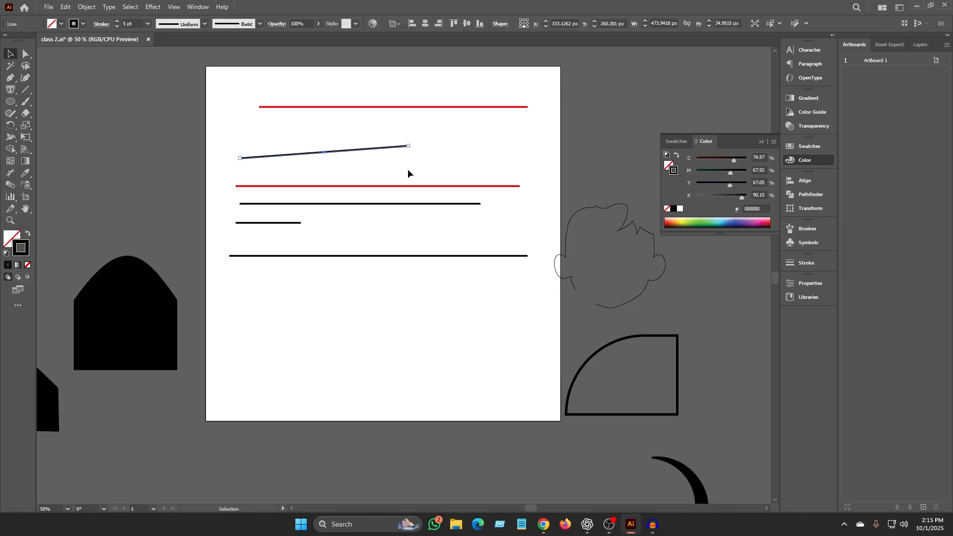
key("Delete")
left_click_drag(241, 95, 535, 138)
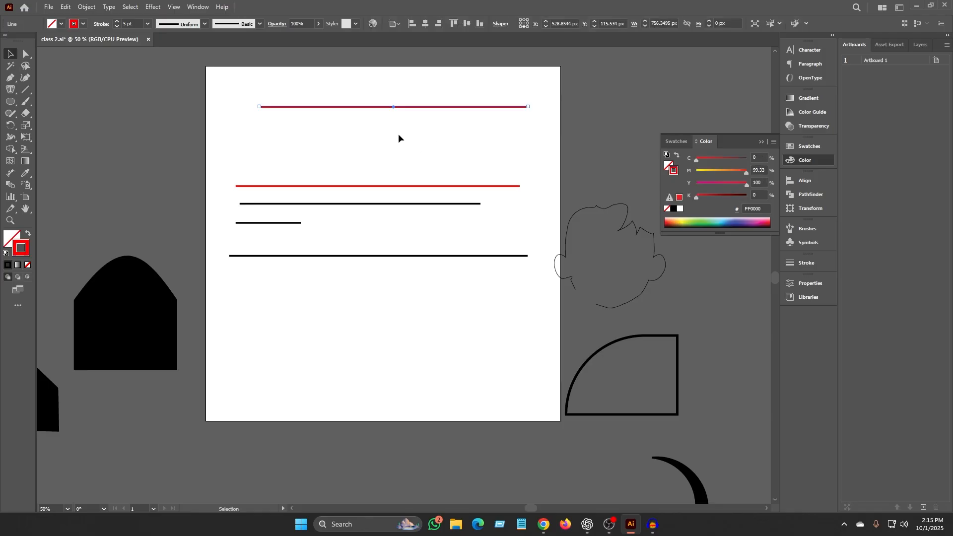
left_click(366, 93)
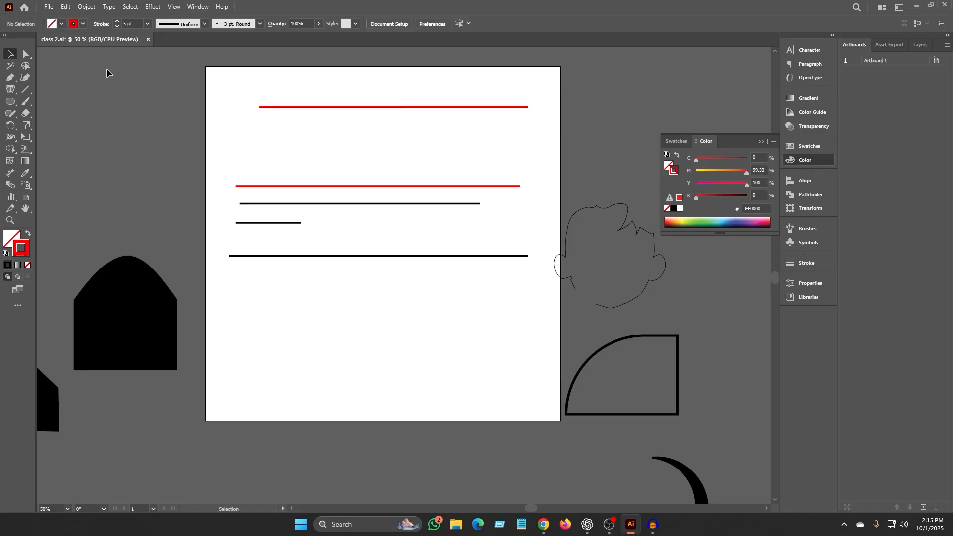
left_click(22, 89)
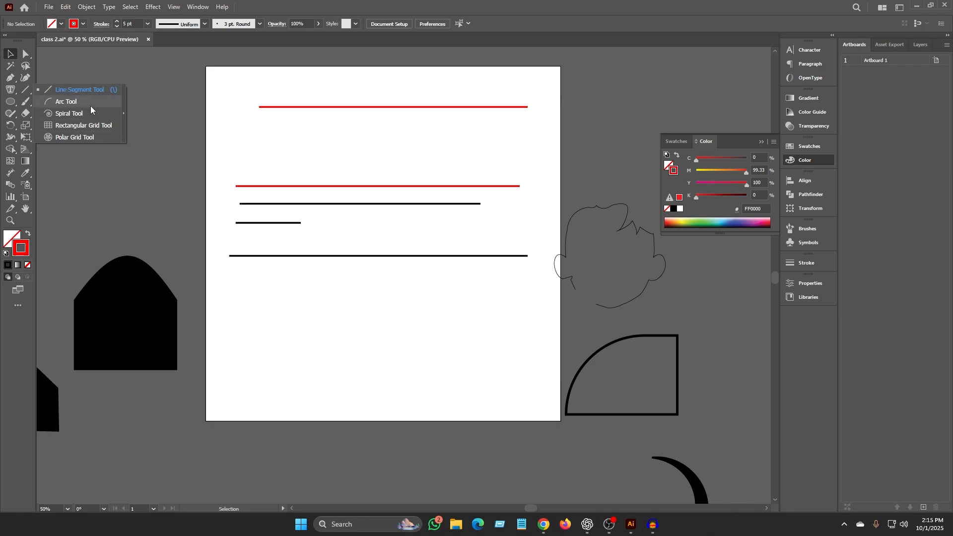
left_click_drag(234, 135, 360, 265)
key("Delete")
Step: Place an open arc 100 px by 100 px, based along the X axis with slope 50, in the lower part of the artboard
left_click(25, 89)
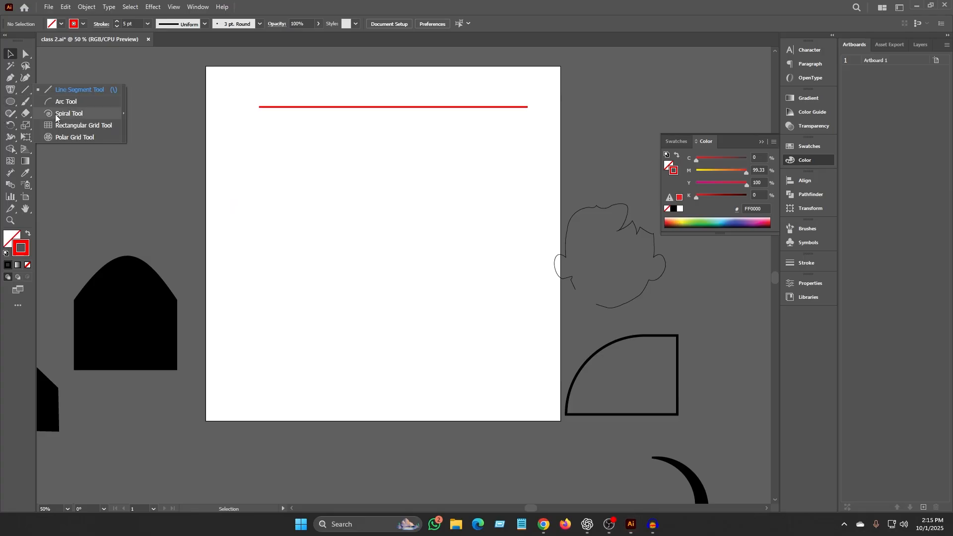
left_click(57, 102)
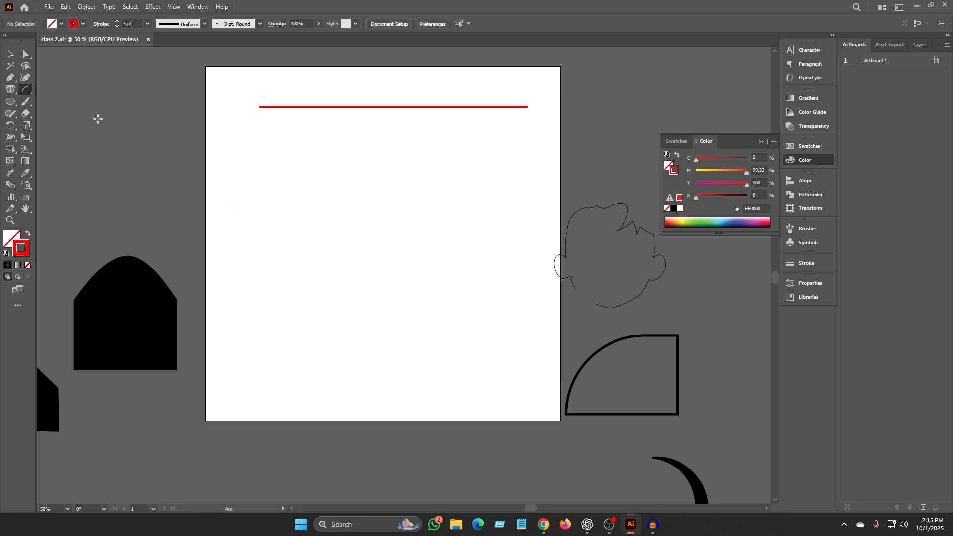
left_click(339, 331)
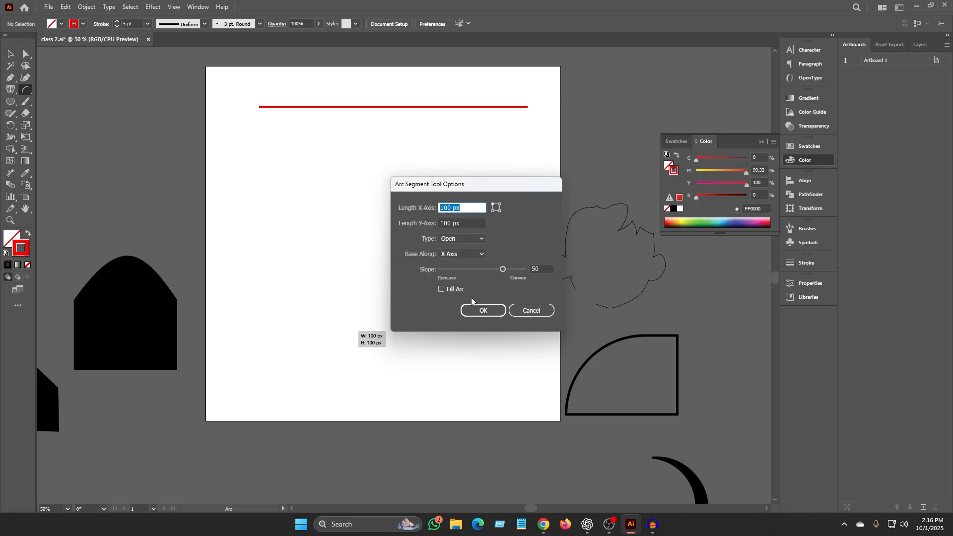
left_click(480, 312)
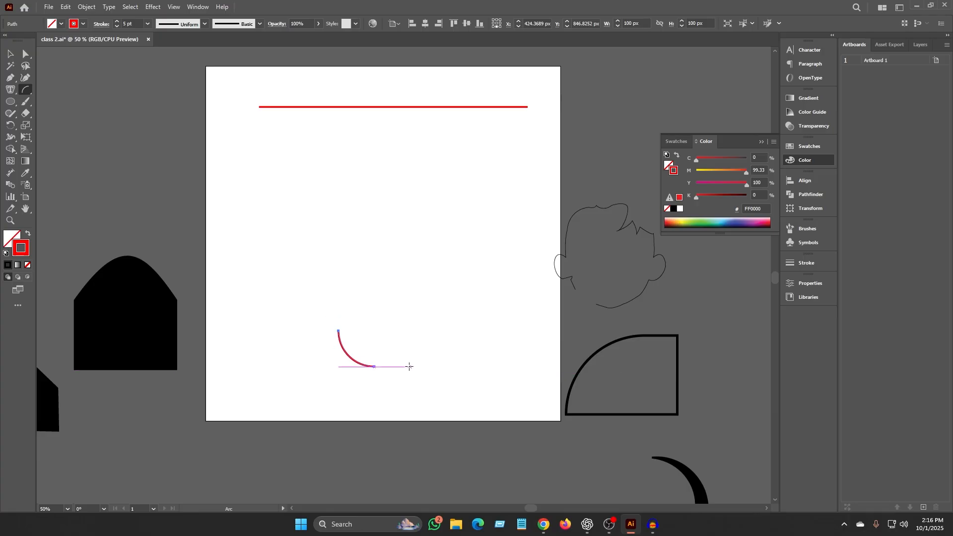
Step: Draw five freehand arcs of different sizes around the 100 px arc, including ones about 208 × 106 px and 270 × 273 px
left_click_drag(407, 367, 257, 143)
mouse_move(326, 375)
left_mouse_down()
mouse_move(288, 329)
mouse_move(297, 282)
left_mouse_up()
left_click_drag(457, 346, 532, 308)
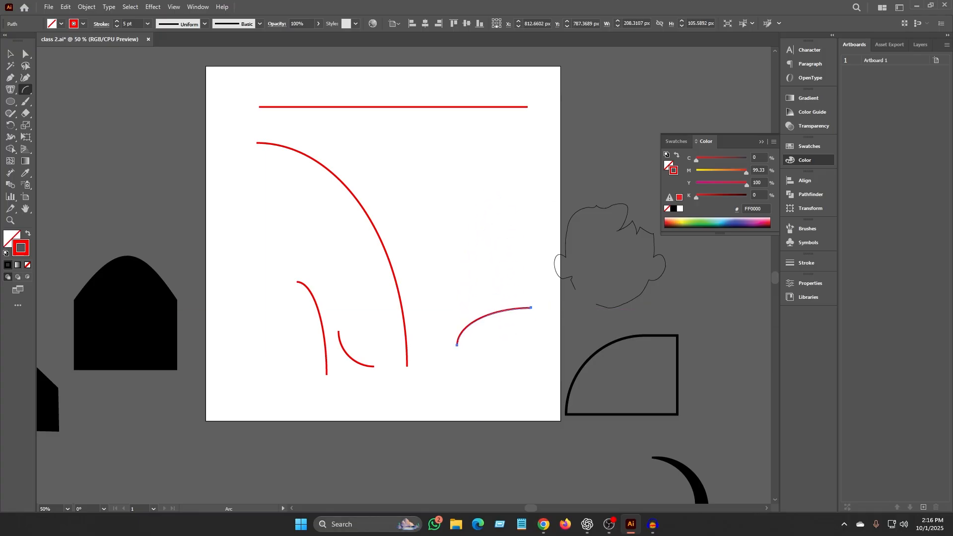
mouse_move(464, 150)
left_mouse_down()
mouse_move(411, 149)
mouse_move(407, 243)
mouse_move(506, 274)
mouse_move(505, 247)
left_mouse_up()
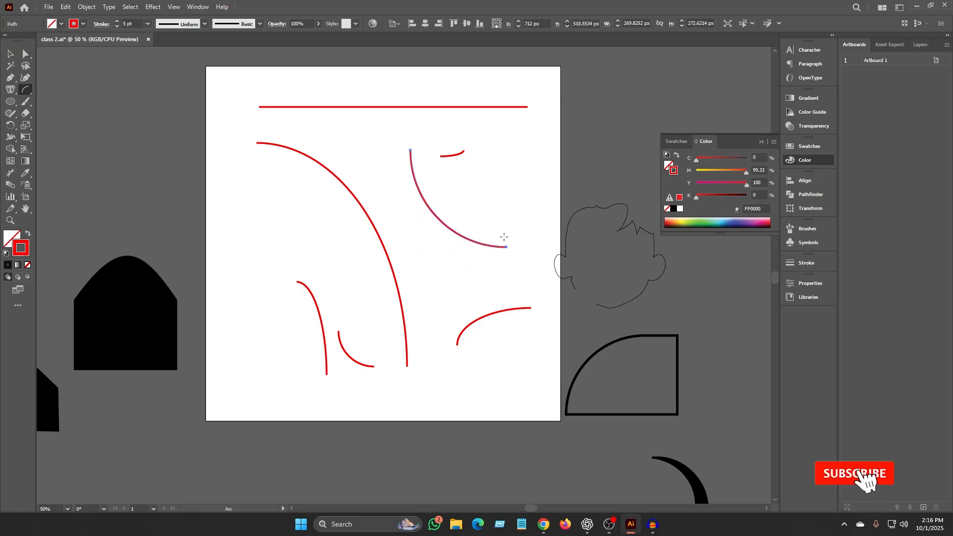
Step: Delete all the arcs, keeping only the red line near the artboard's upper edge
left_click(10, 54)
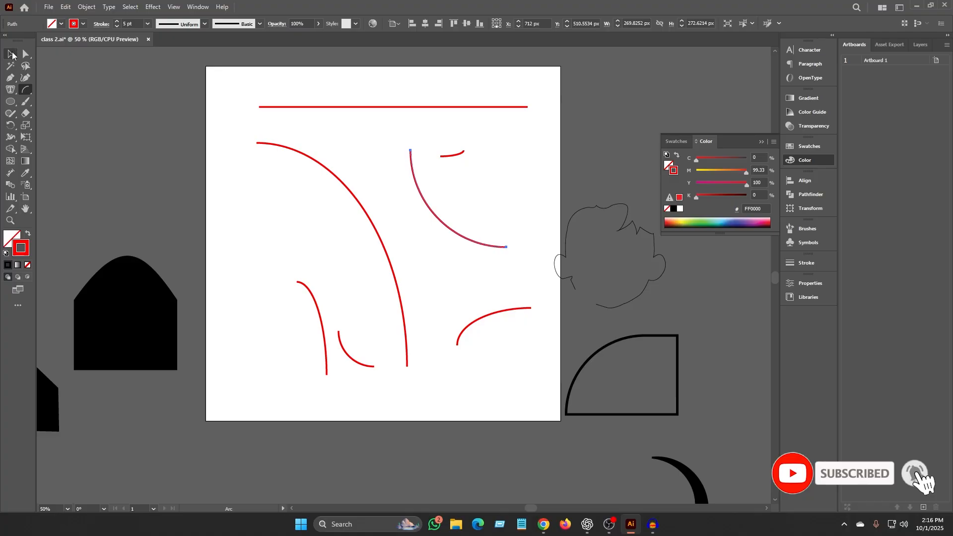
left_click_drag(240, 125, 524, 358)
key("Delete")
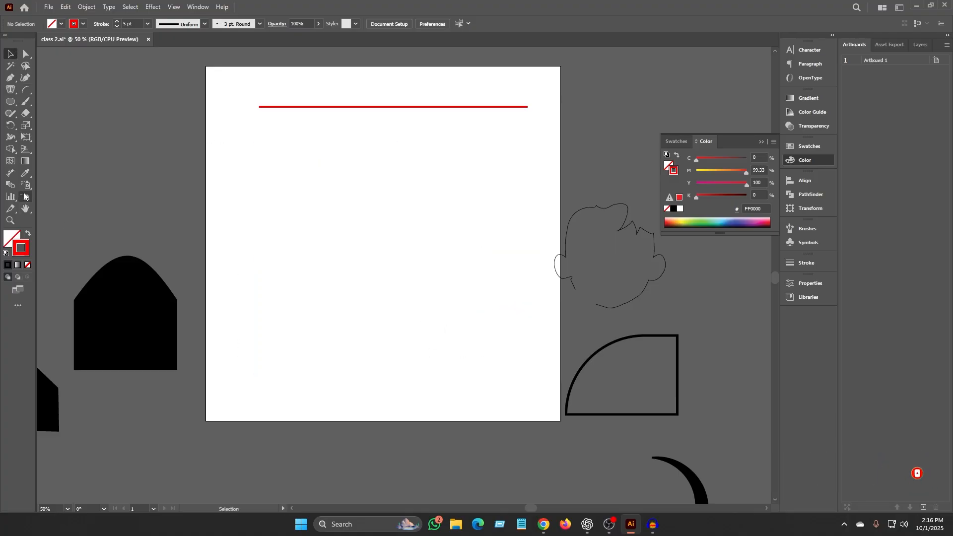
Step: Place a spiral with a 50 px radius, 80% decay and 10 segments in the left half of the artboard
left_click(22, 91)
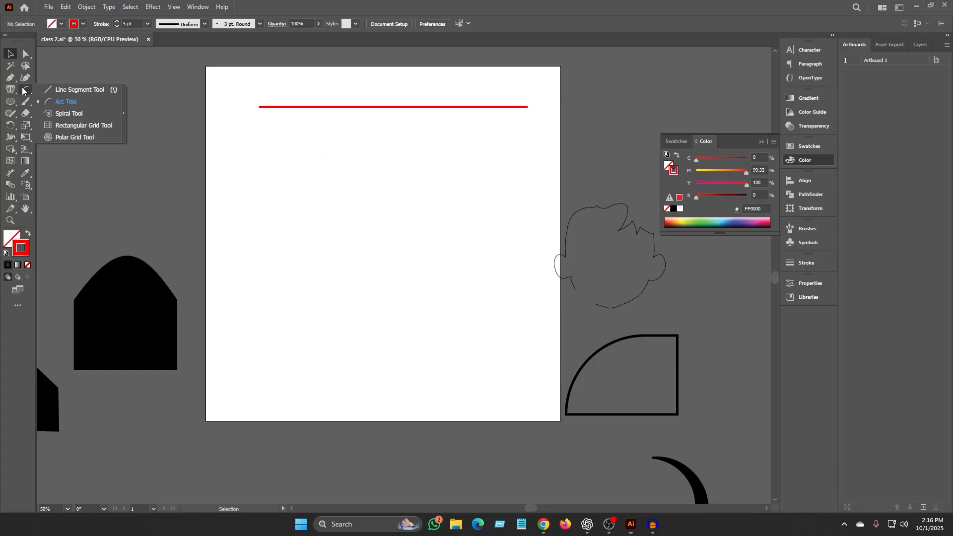
left_click(61, 115)
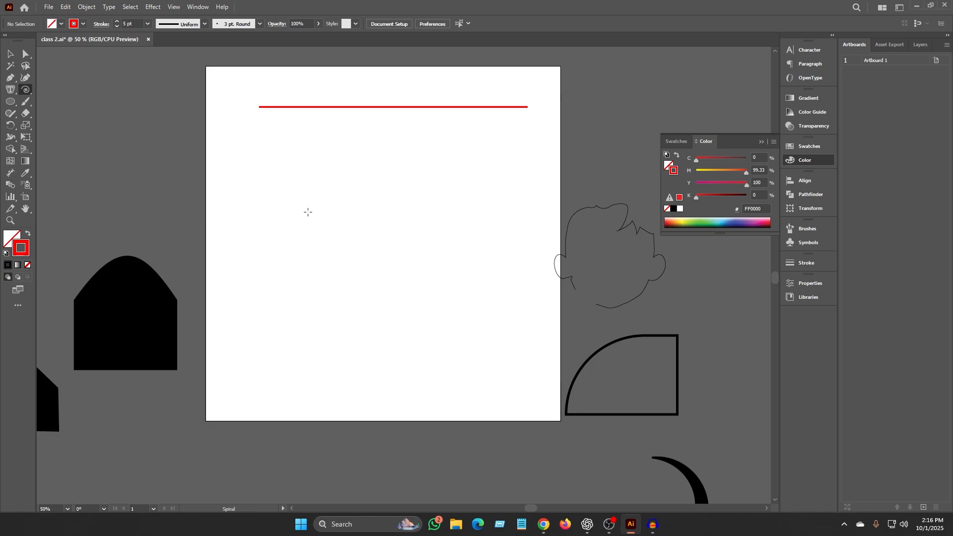
left_click(308, 212)
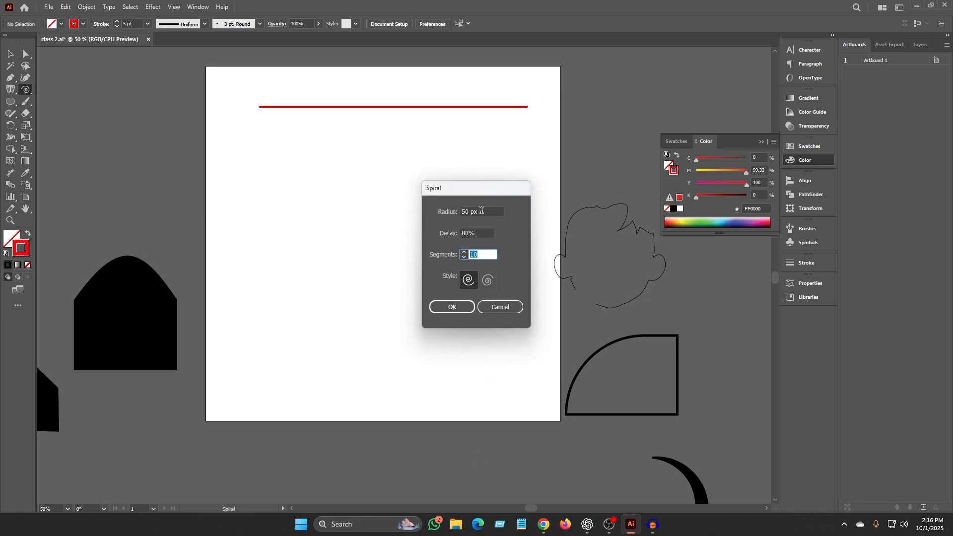
left_click(455, 309)
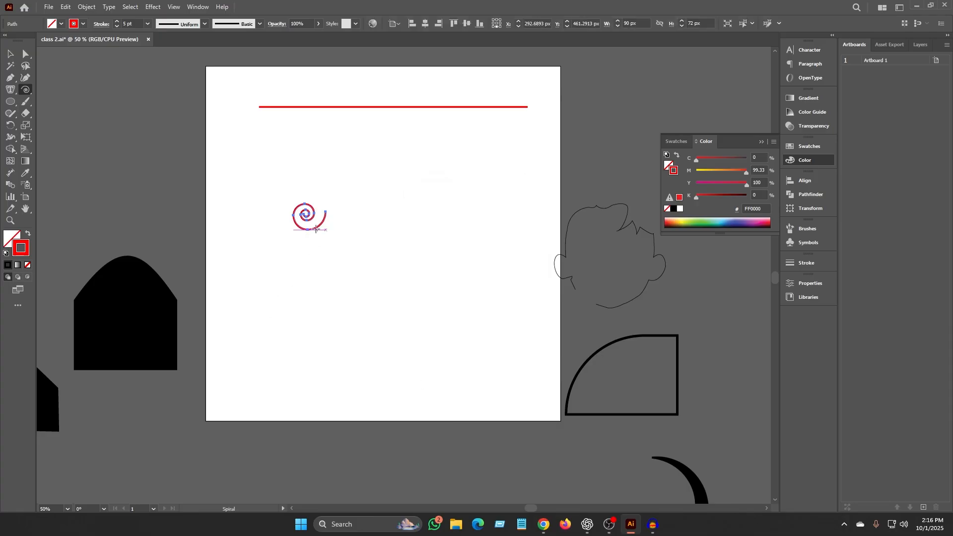
Step: Place two more 50 px, 80% decay, 10-segment spirals: one in the opposite style beside the first, and one in the original style above them
left_click(399, 222)
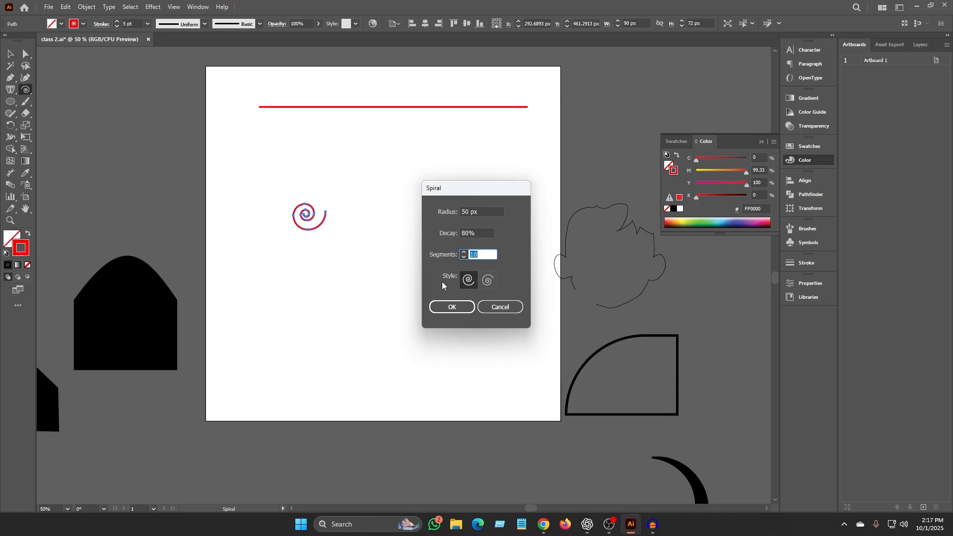
left_click(485, 281)
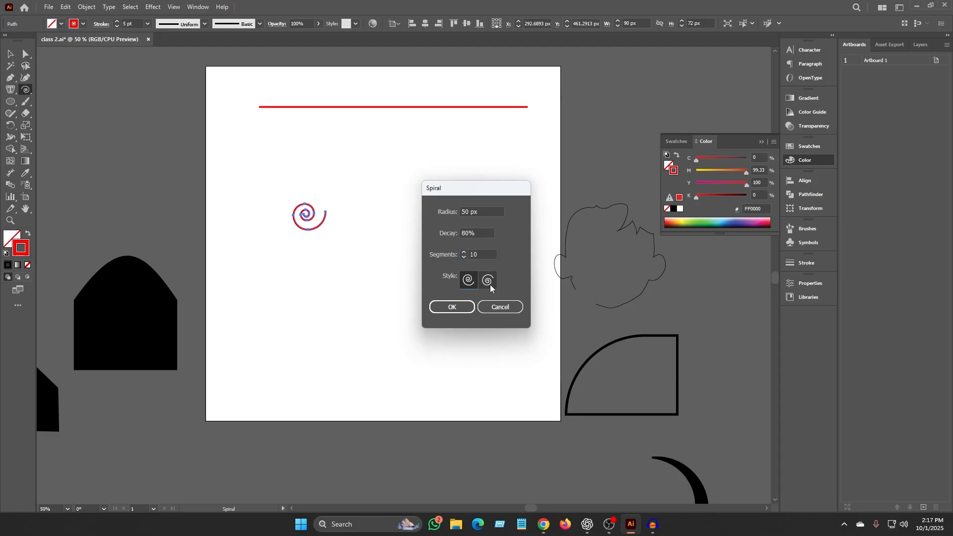
left_click(448, 309)
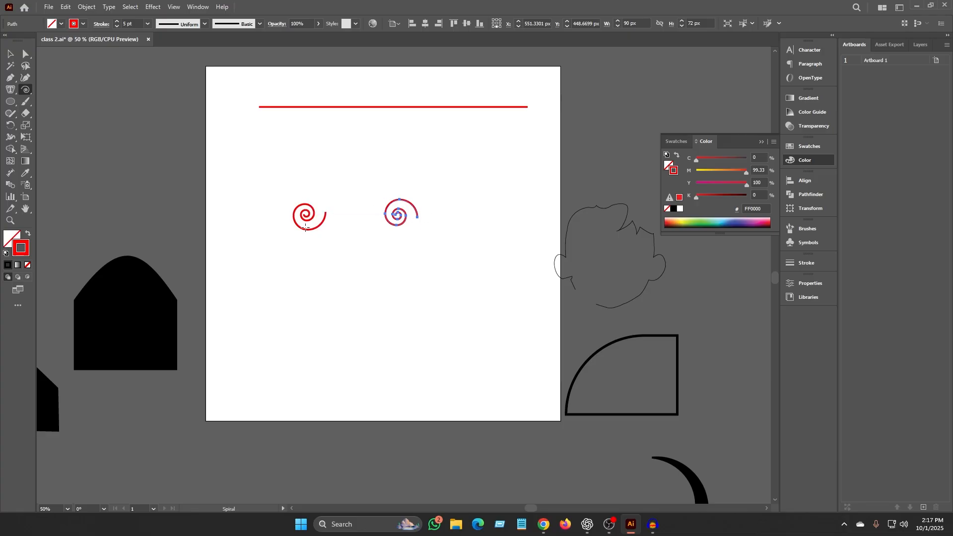
left_click(388, 179)
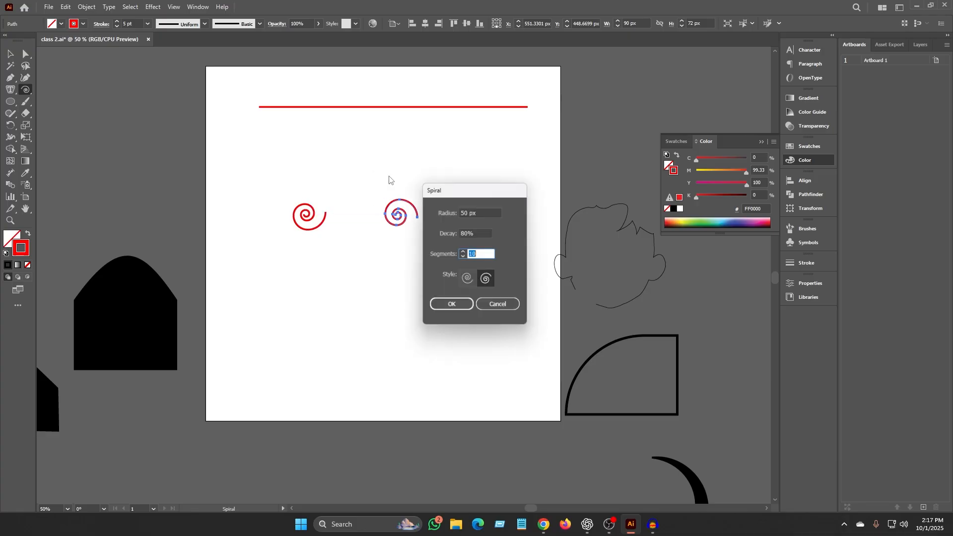
left_click(468, 280)
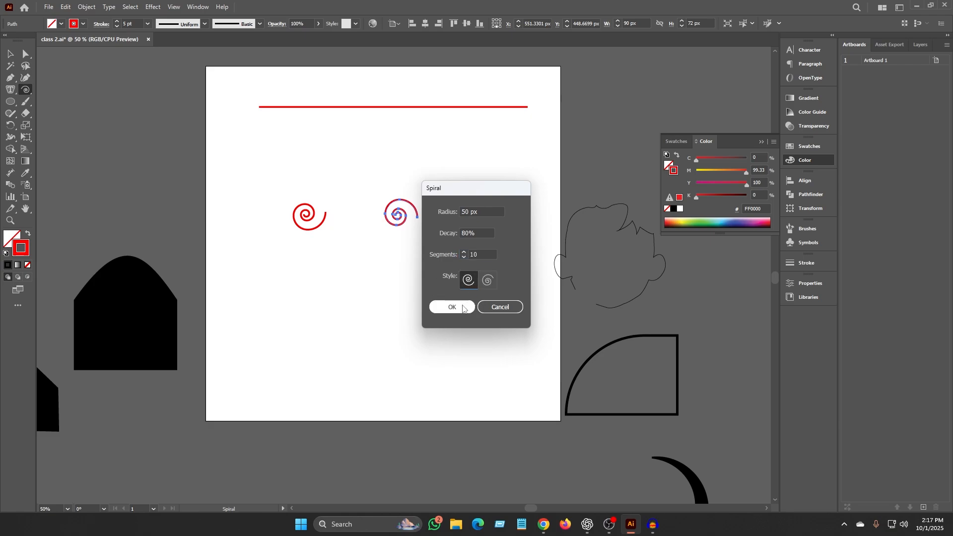
left_click(463, 307)
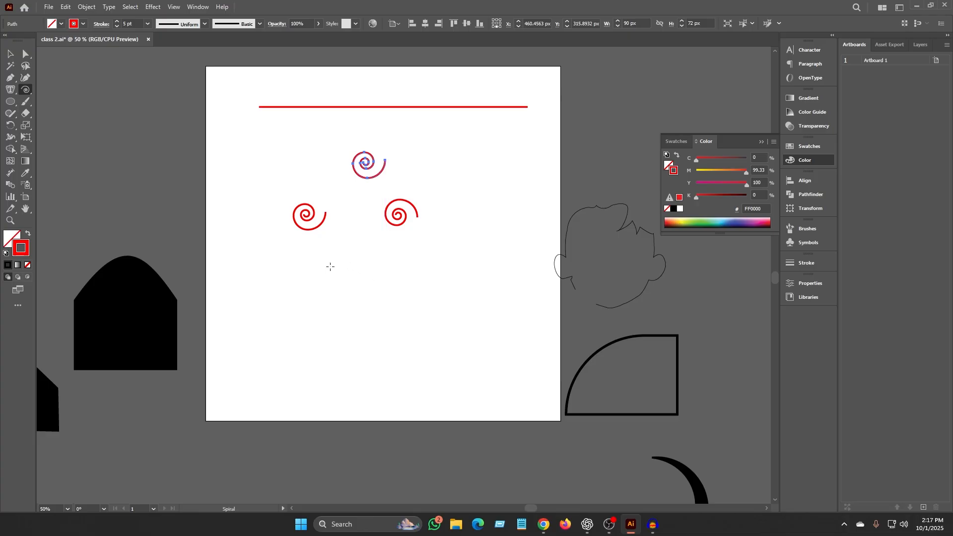
Step: Draw a large freehand spiral about 423 × 425 px in the artboard's lower left and raise the stroke weight to 12 pt
left_click_drag(330, 267, 393, 337)
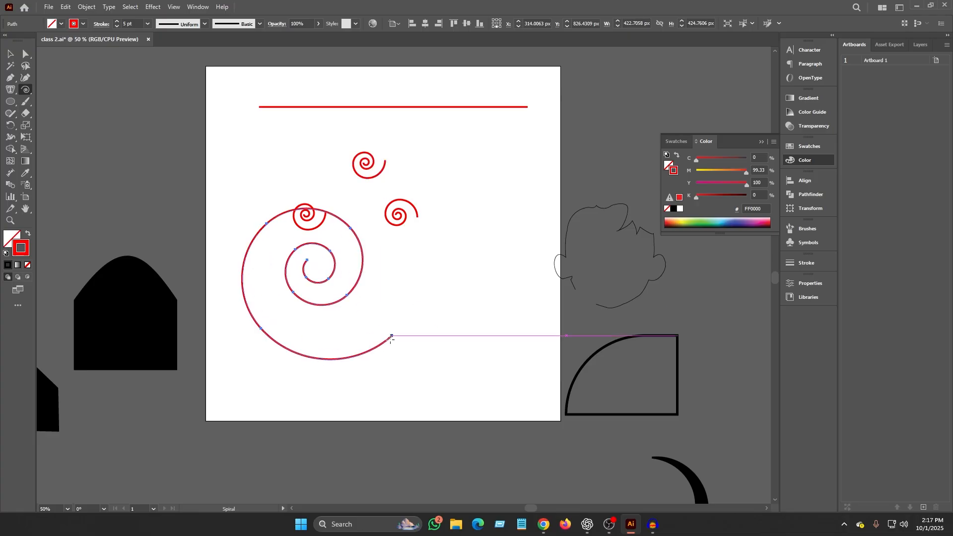
left_click(14, 56)
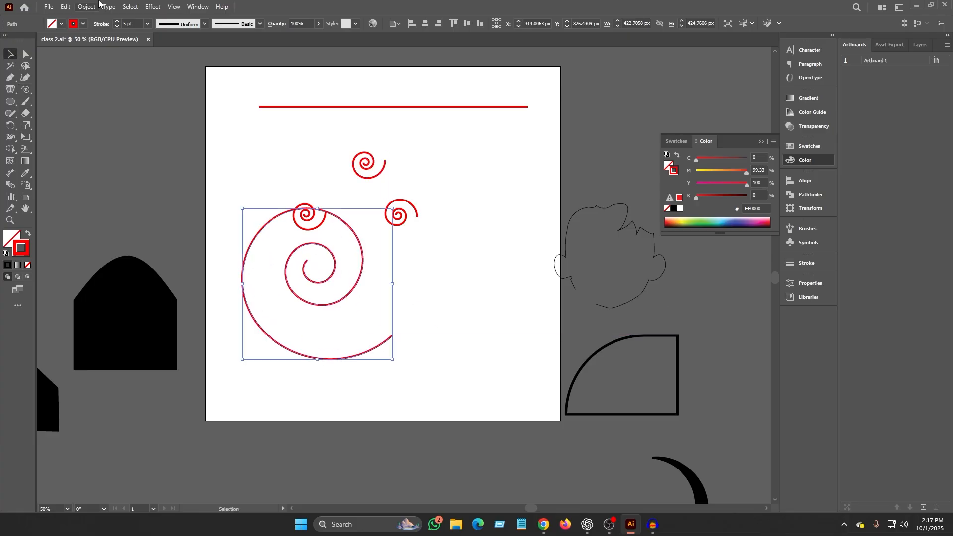
left_click(116, 21)
left_click(116, 22)
Step: Delete all the spirals, leaving just the red horizontal line on the artboard
mouse_move(354, 235)
left_mouse_down()
mouse_move(426, 269)
mouse_move(421, 254)
left_mouse_up()
left_click(445, 186)
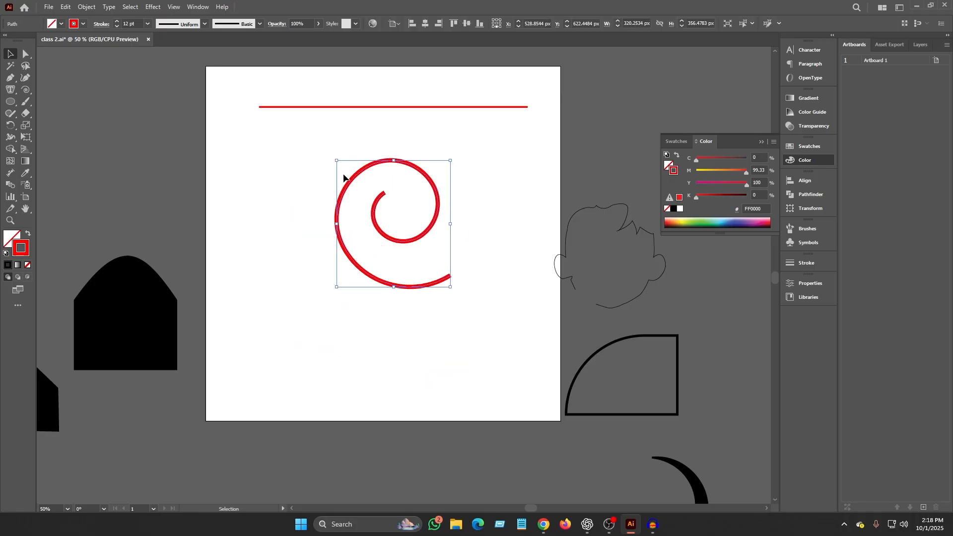
key("Delete")
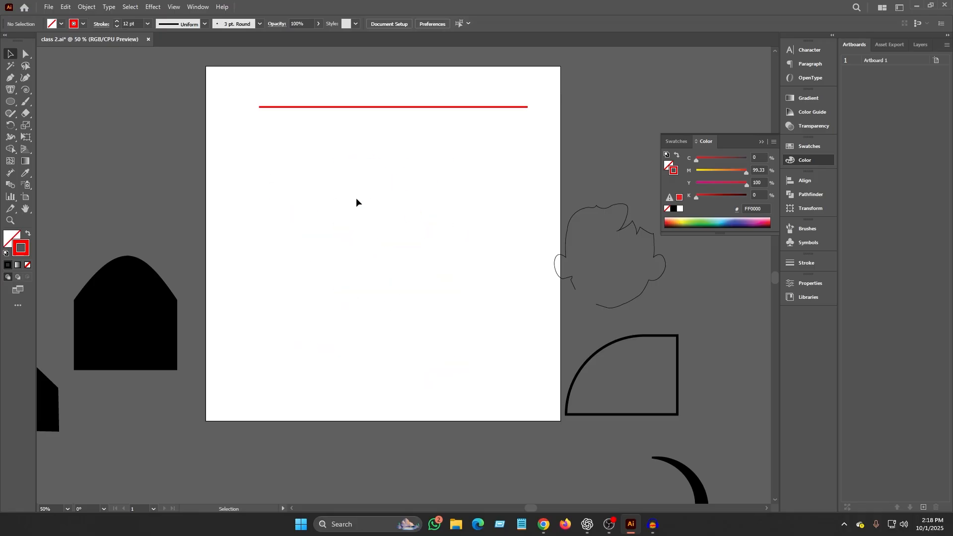
Step: Place a spiral with a 213.4898 px radius, 80% decay and 10 segments in the middle of the artboard
left_click(27, 89)
left_click(375, 221)
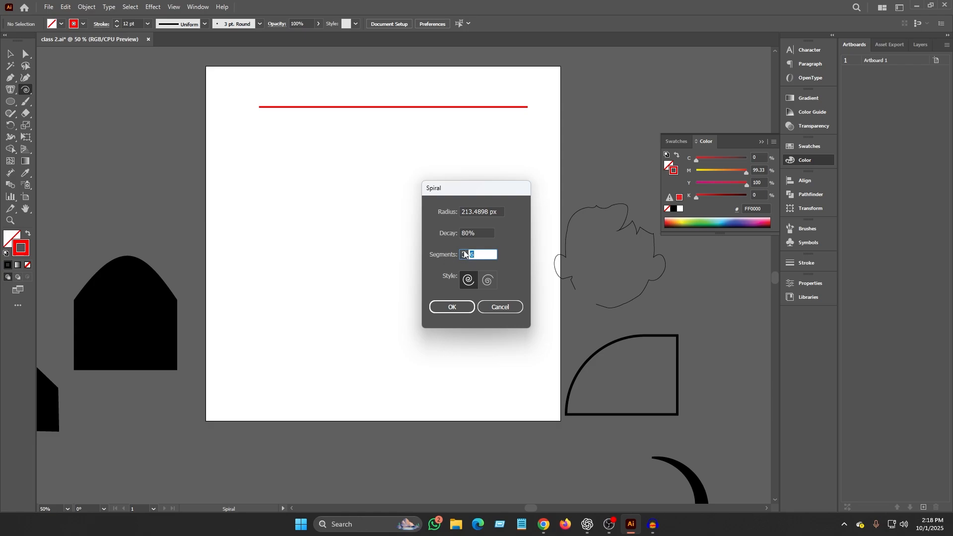
type("10")
left_click(457, 308)
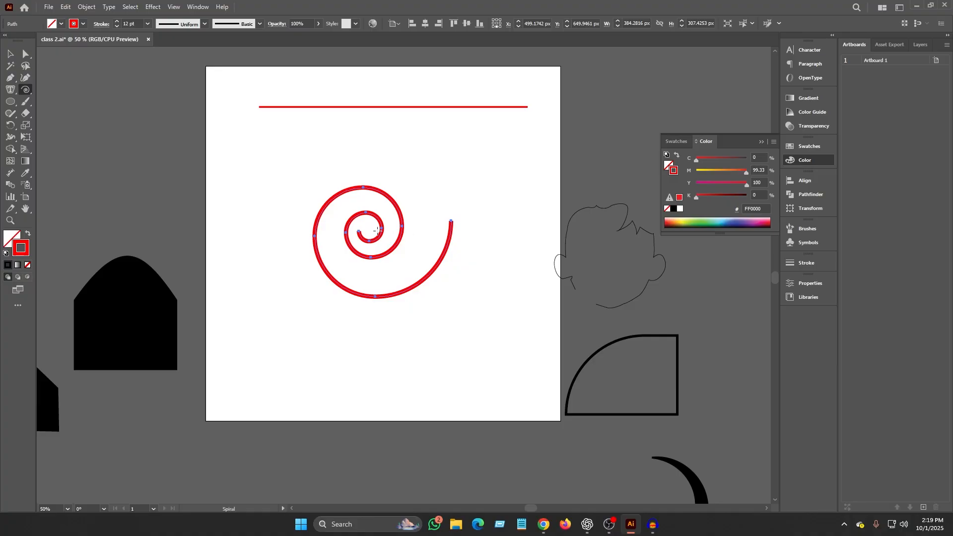
Step: Add two tiny spirals about 10 × 8 px up and to the right of the large one, changing the segment count for the second
left_click_drag(454, 148, 456, 155)
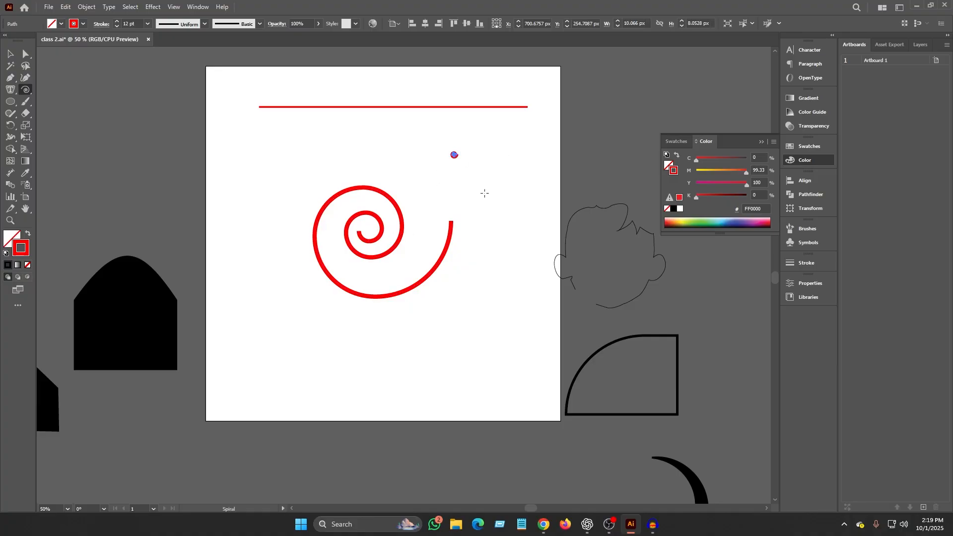
left_click(501, 199)
left_click(465, 251)
left_click(464, 252)
left_click(465, 252)
left_click(465, 252)
left_click(465, 252)
left_click(465, 252)
left_click(452, 307)
Step: Delete the two tiny spirals and the large spiral, keeping the red line
left_click(14, 57)
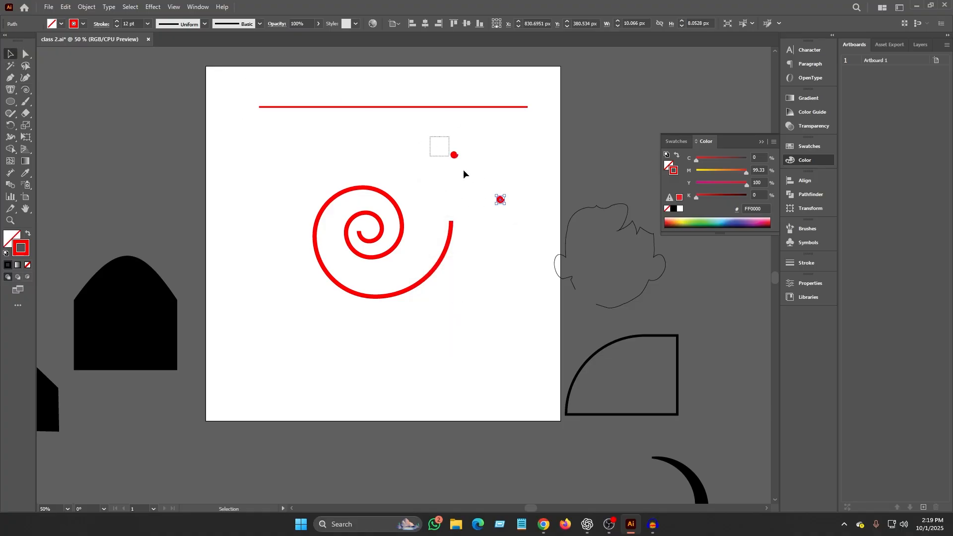
left_click_drag(438, 148, 509, 217)
key("Delete")
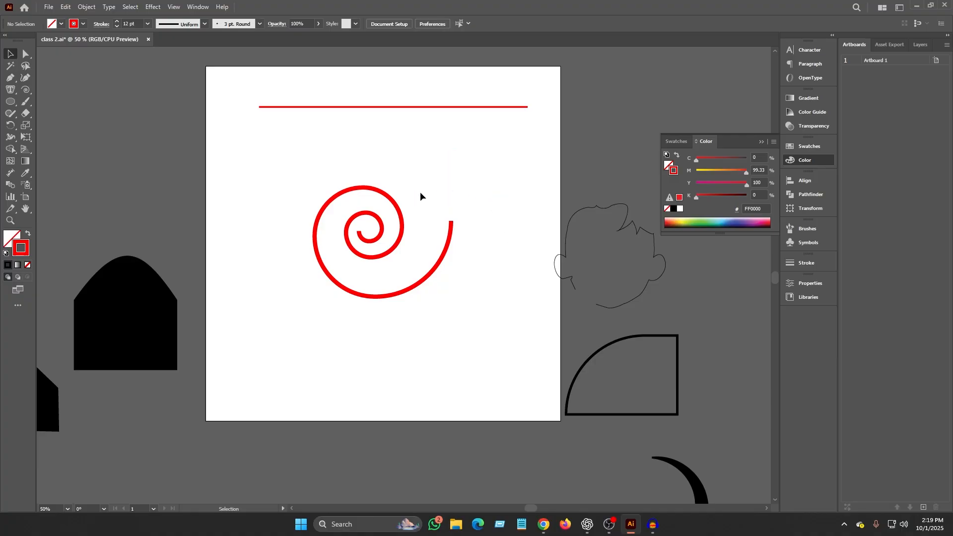
left_click_drag(269, 177, 428, 303)
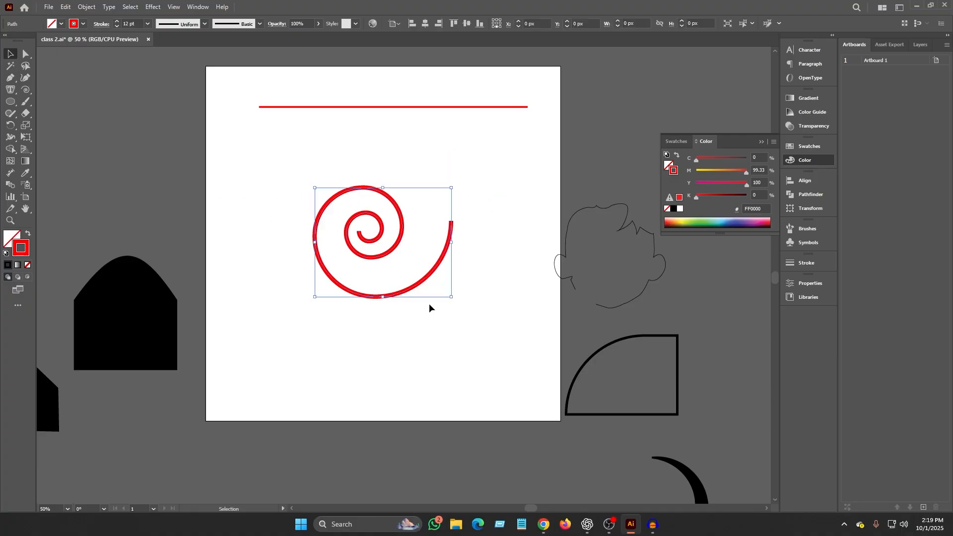
key("Delete")
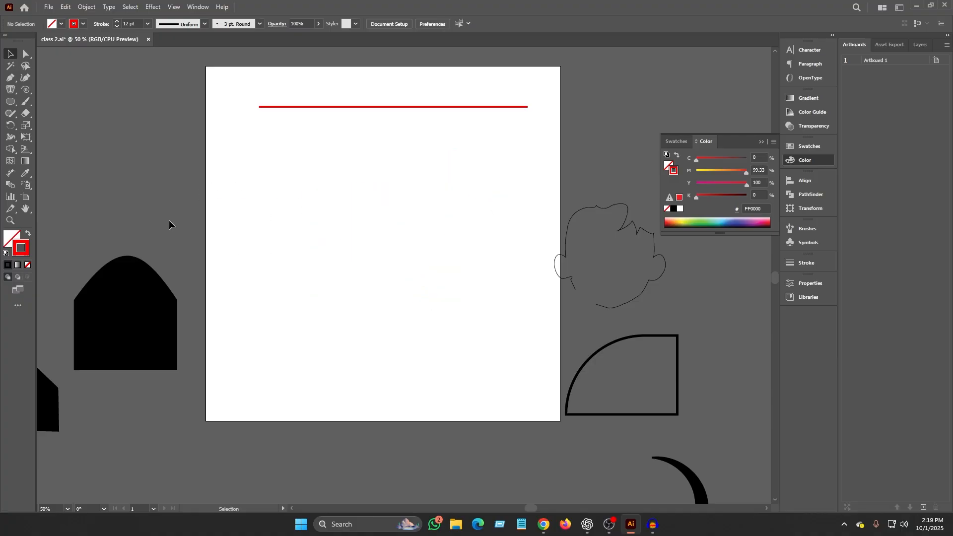
Step: Draw a rectangular grid about 707 × 383 px below the red line with the Rectangular Grid tool
left_click(26, 89)
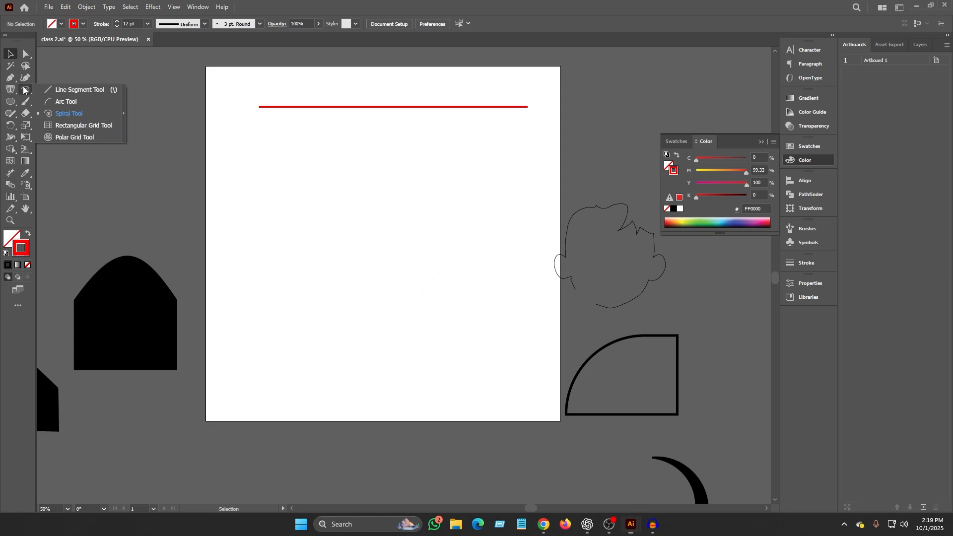
left_click(66, 126)
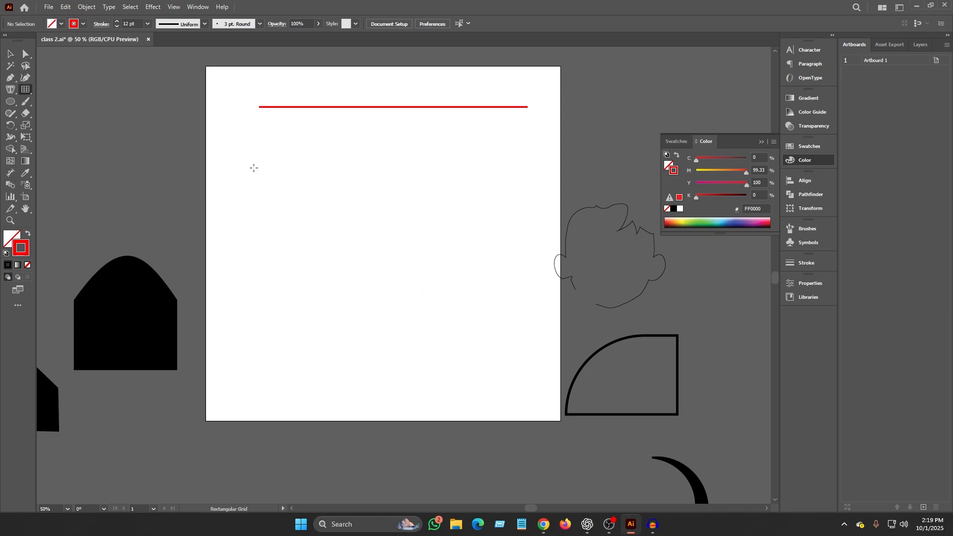
left_click_drag(254, 168, 507, 305)
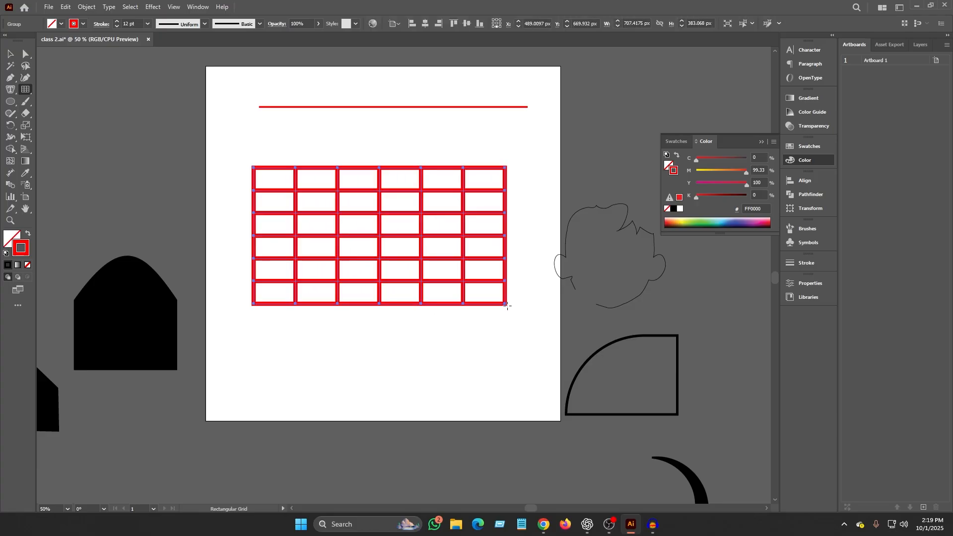
Step: Reduce the grid's stroke weight to 5 pt and change its stroke color to black
left_click(116, 26)
left_click(116, 26)
left_click(116, 26)
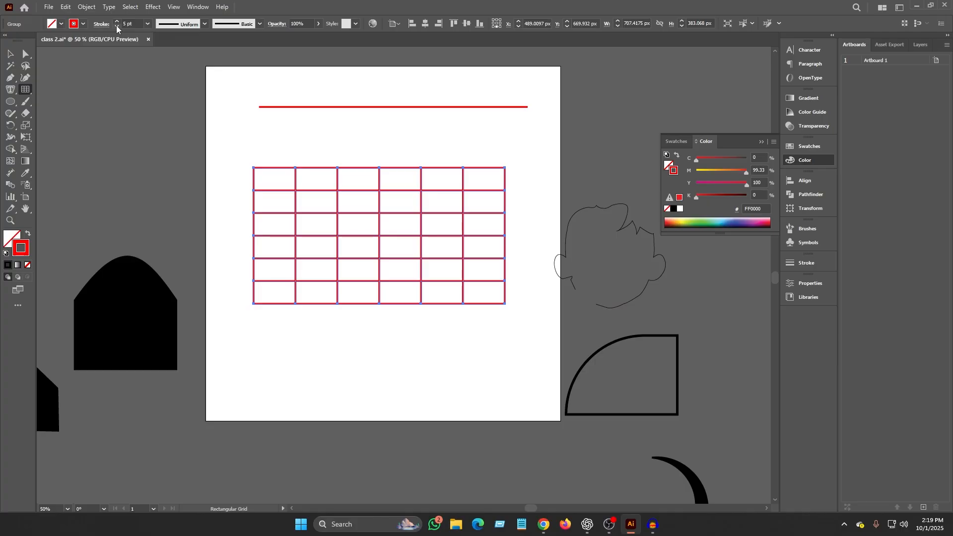
left_click(83, 24)
left_click(63, 51)
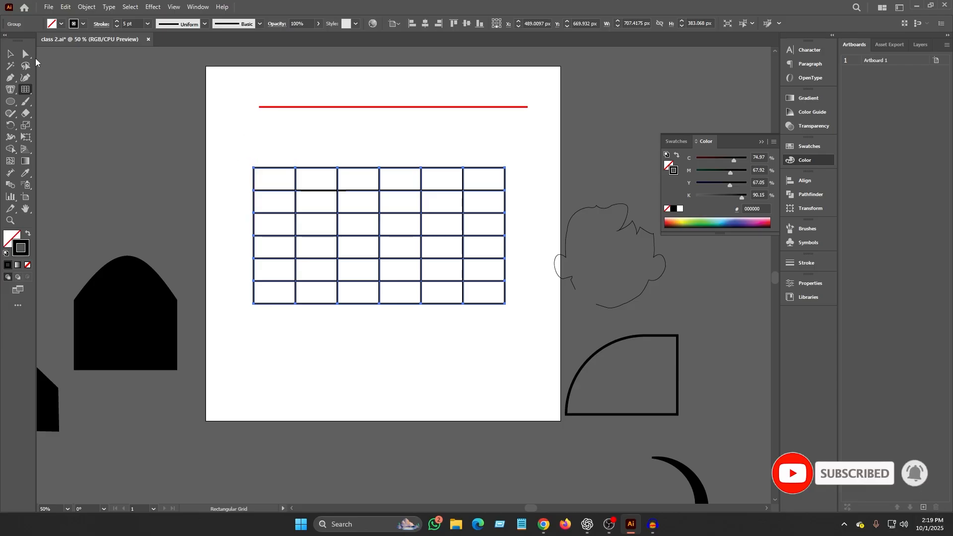
Step: Delete the black rectangular grid from the artboard, keeping the red line
key("v")
left_click_drag(239, 149, 440, 316)
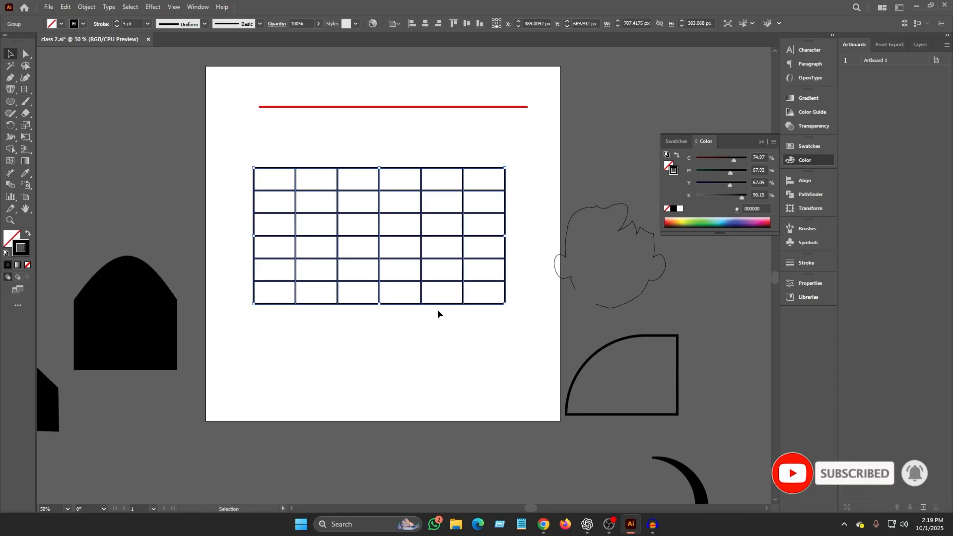
key("Delete")
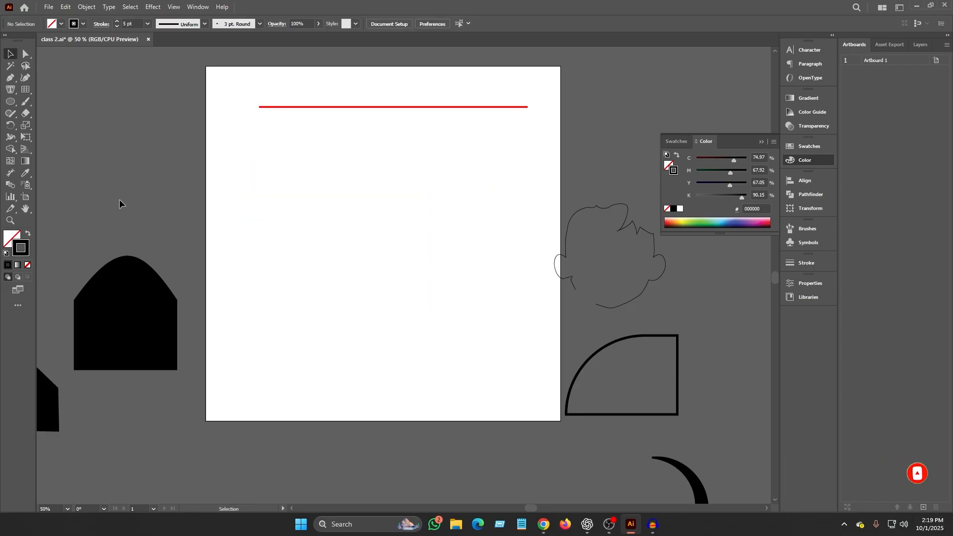
Step: Draw a rectangular grid about 997 × 488 px below the red line, extending past the artboard's edge
left_click(26, 89)
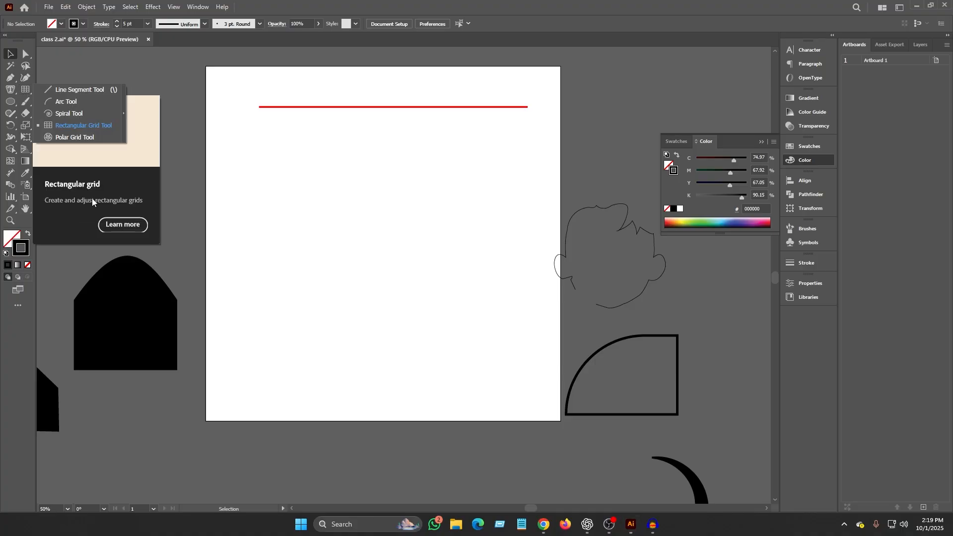
left_click(85, 126)
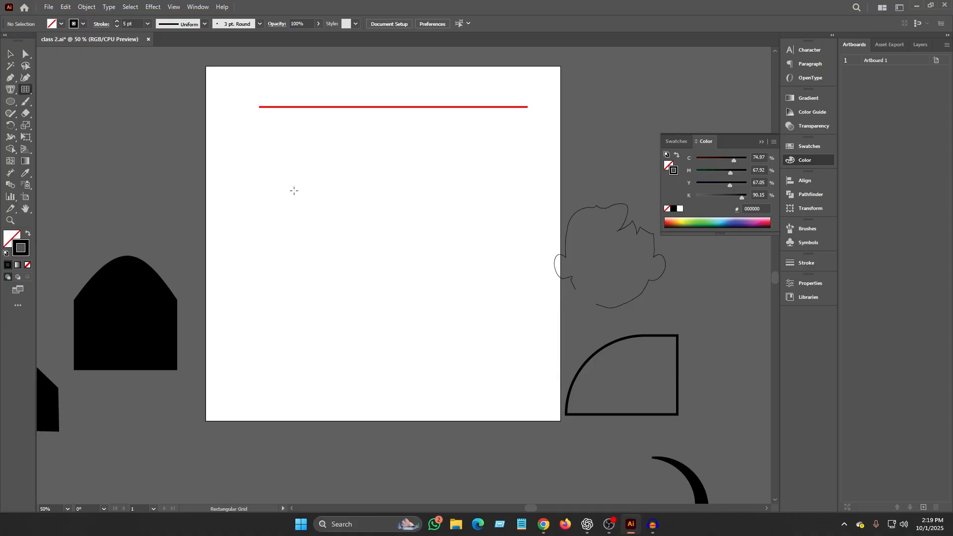
left_click_drag(243, 171, 595, 342)
key("v")
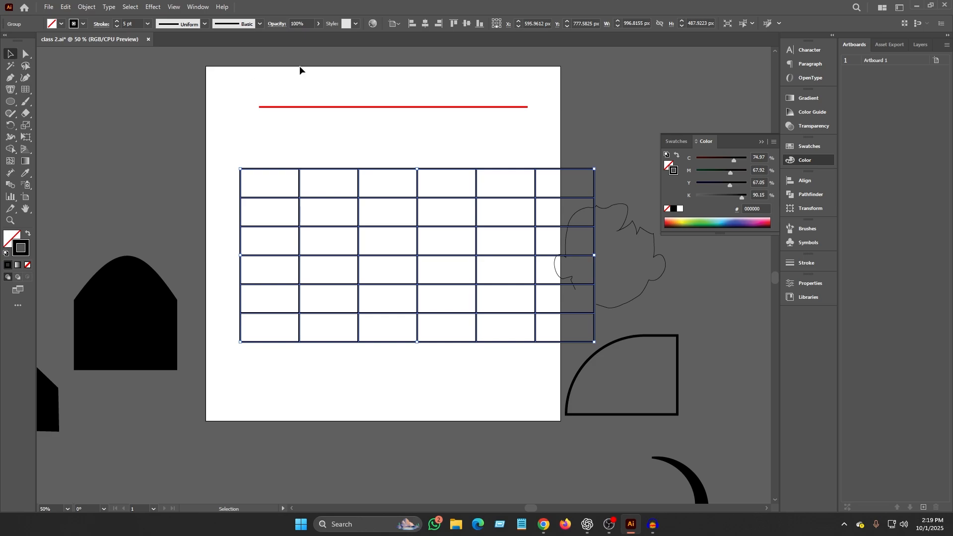
Step: Move the wide grid so it spans the artboard just below the red line, and delete it
left_click_drag(406, 171, 374, 133)
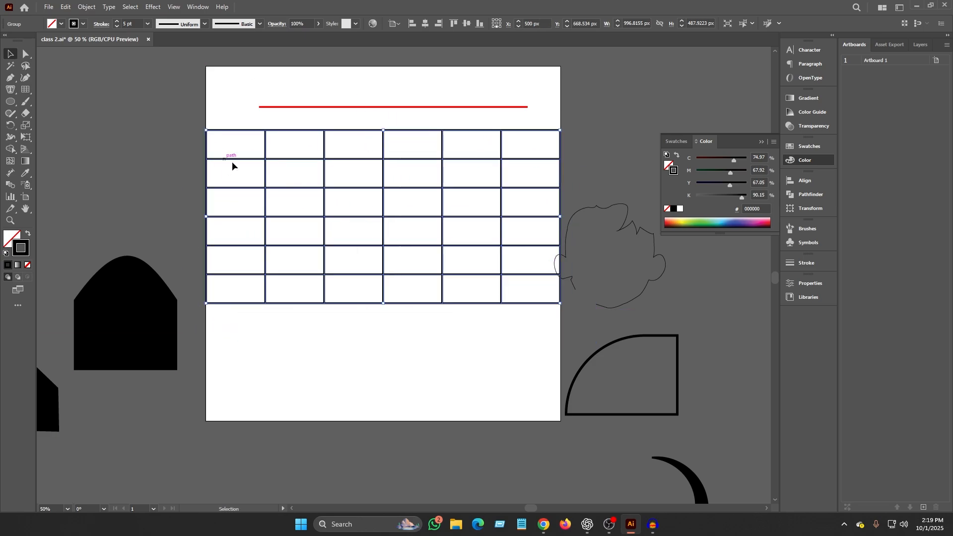
key("Delete")
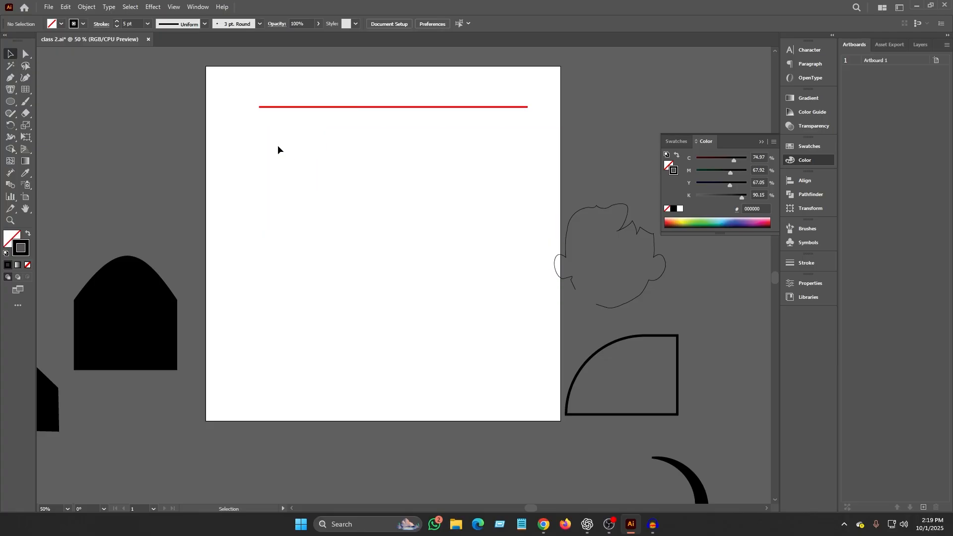
Step: Start a rectangular grid about 836 × 440 px below the red line, varying the row count up to seven rows while drawing
left_click_drag(24, 90, 77, 128)
left_click_drag(26, 90, 75, 126)
left_click_drag(227, 163, 535, 334)
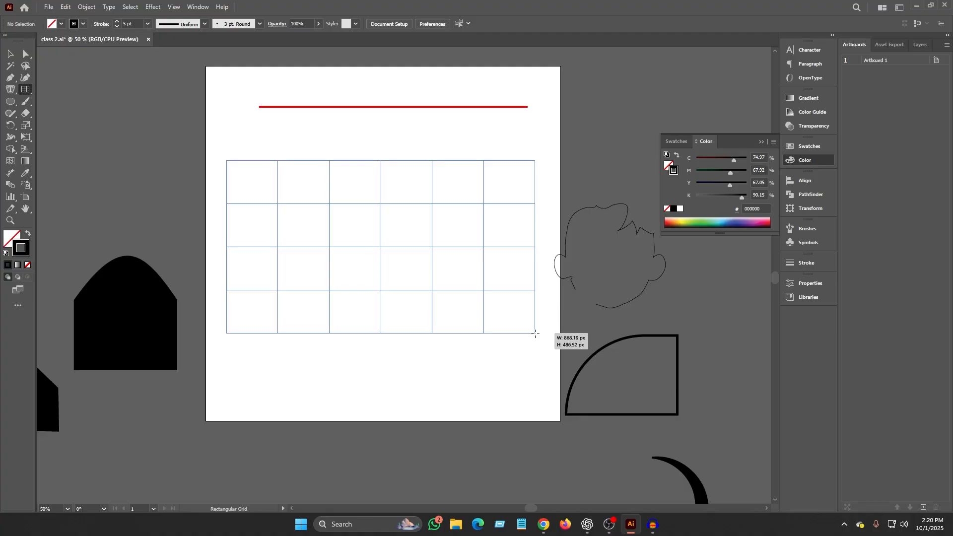
left_click_drag(536, 334, 524, 317)
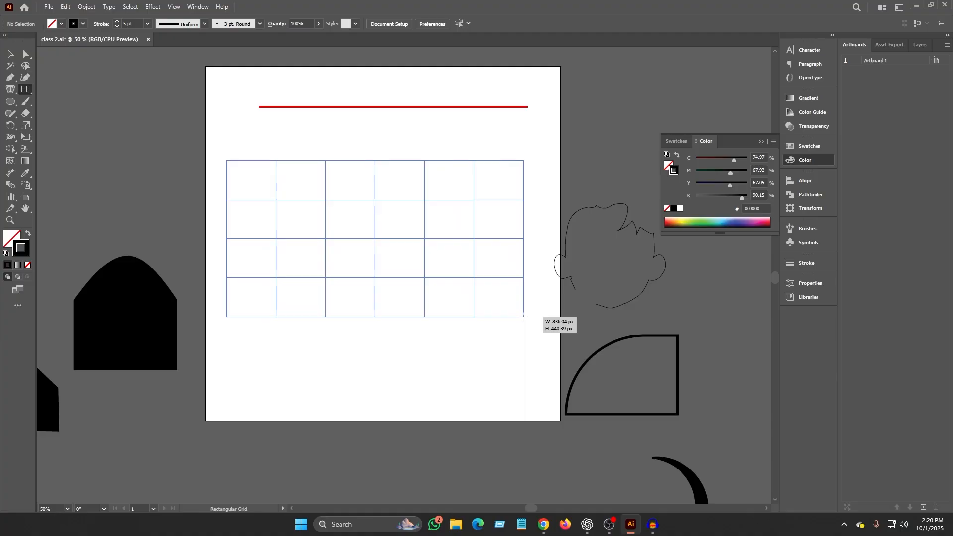
key("Up")
key("Up")
key("Up")
left_click_drag(524, 317, 524, 317)
key("Down")
key("Down")
key("Up")
key("Up")
key("Up")
key("Down")
Step: Vary the grid's column count while drawing and finish it at nine columns and seven rows, about 837 × 440 px
key("Left")
key("Left")
key("Left")
key("Right")
key("Right")
key("Right")
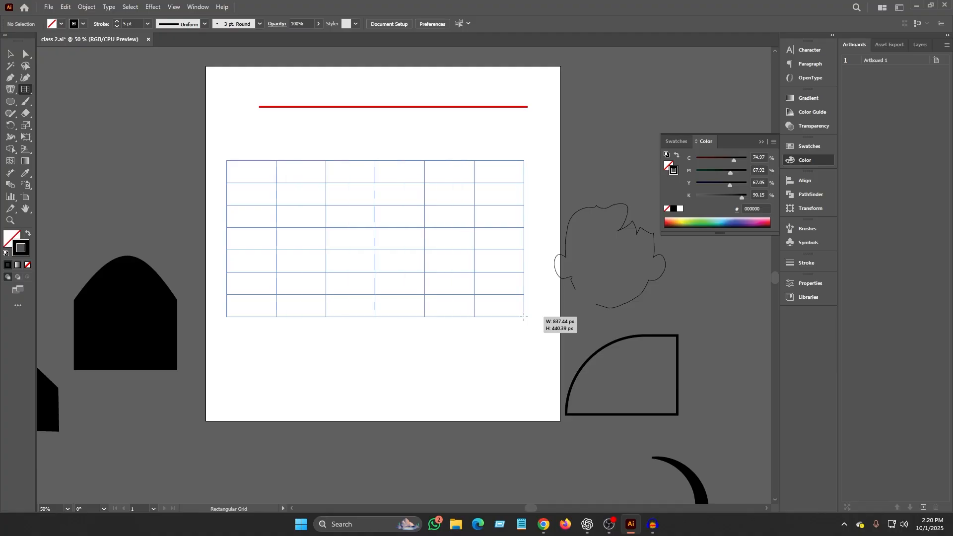
key("Right")
key("Right")
left_click_drag(524, 317, 524, 317)
key("Right")
key("Down")
key("Up")
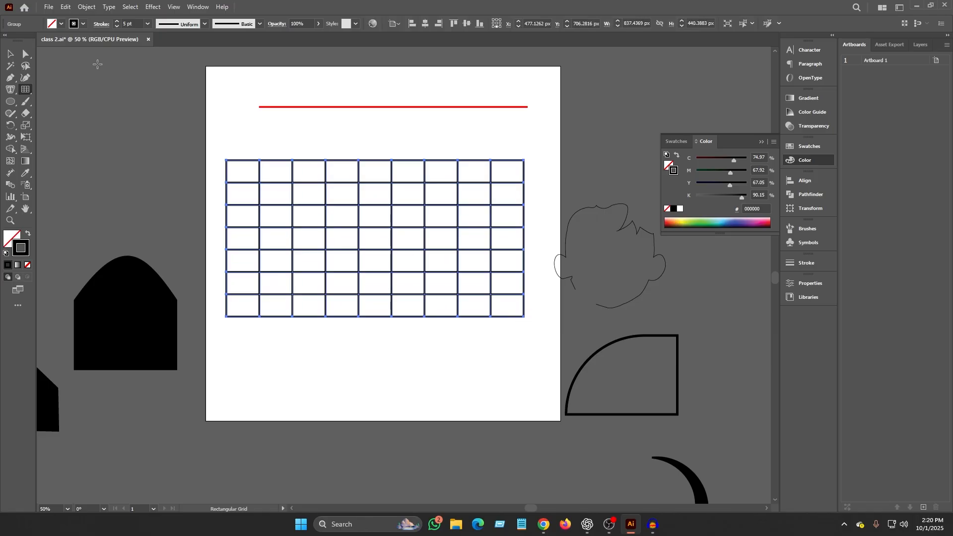
Step: Delete the nine-column rectangular grid, keeping the red line
left_click(22, 55)
left_click(11, 54)
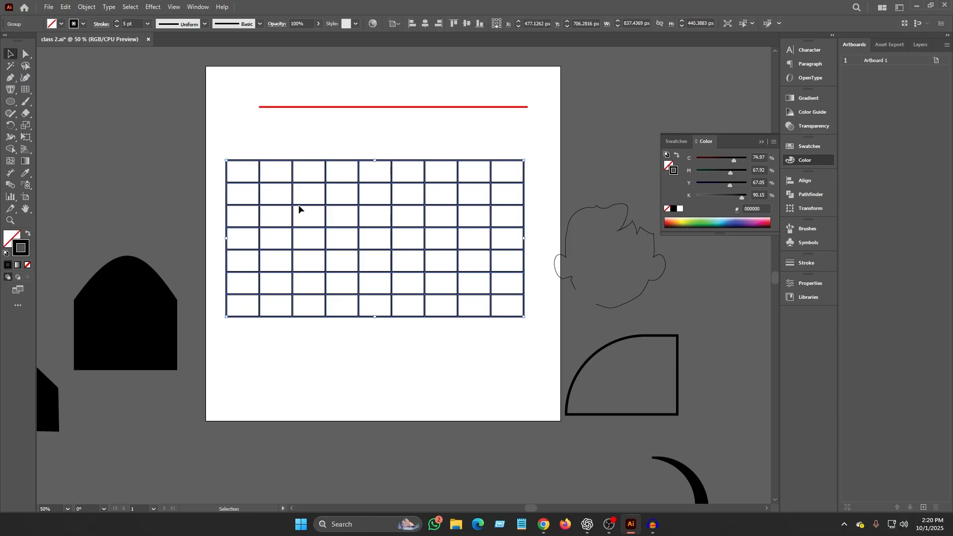
left_click_drag(219, 147, 528, 334)
key("Delete")
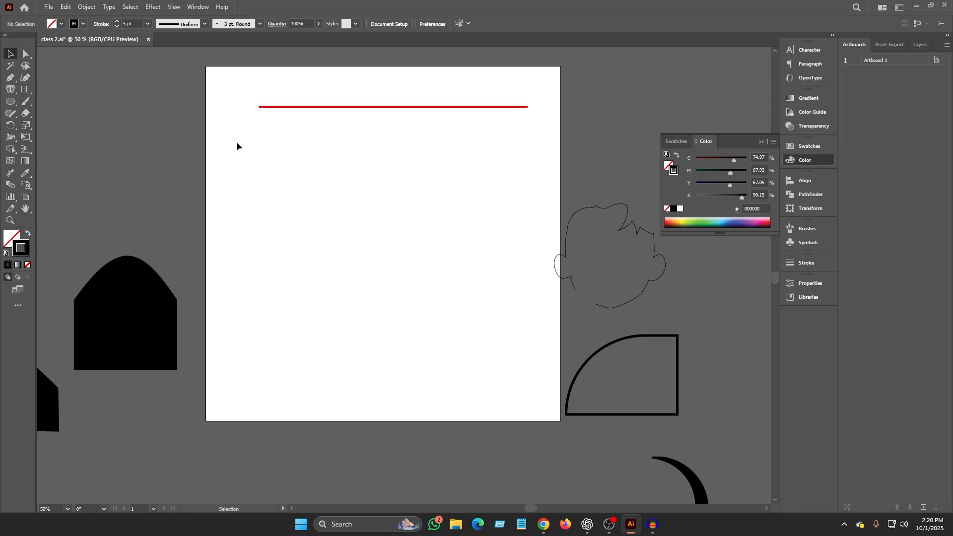
Step: Create a 100 × 100 px polar grid with 5 concentric and 5 radial dividers using the Polar Grid tool
left_click(27, 88)
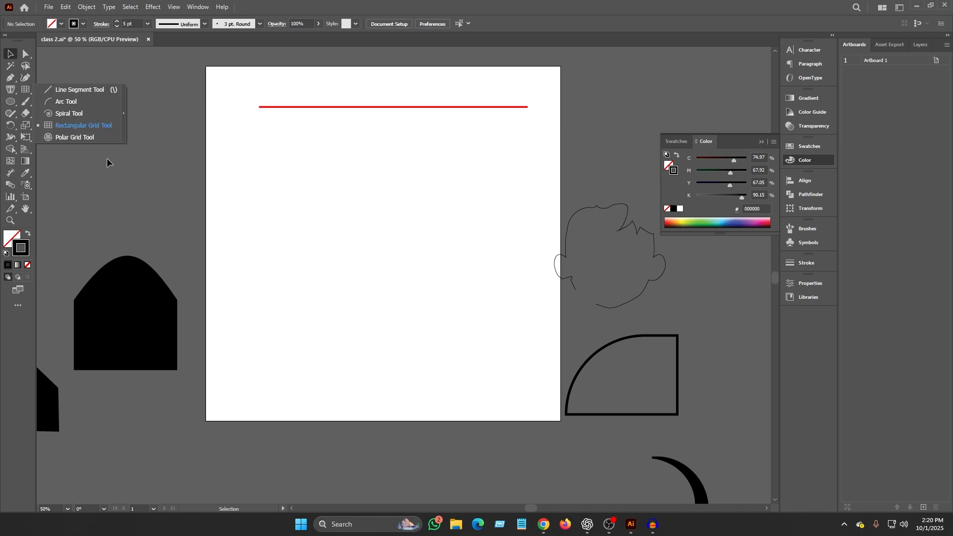
left_click(77, 140)
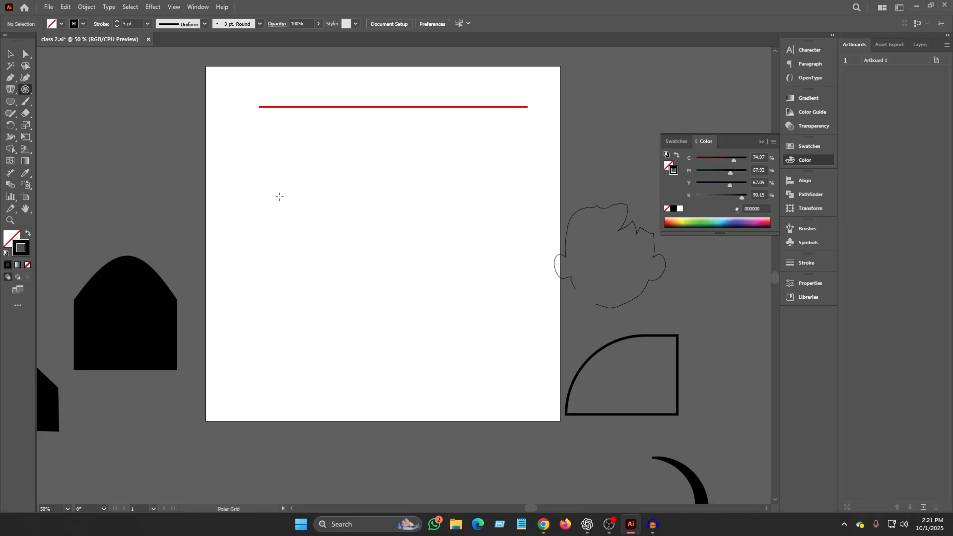
left_click(280, 197)
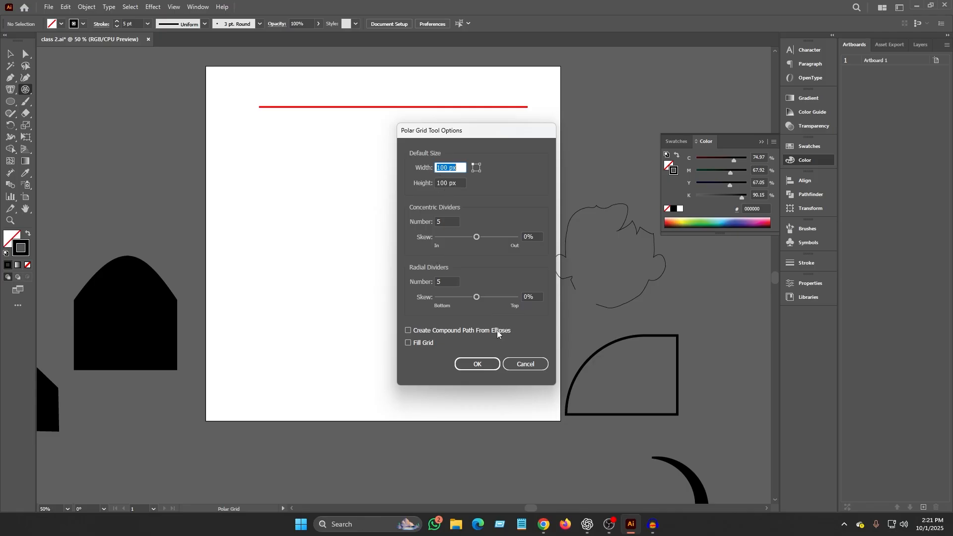
left_click(487, 365)
Step: Enlarge the polar grid to about 377 × 377 px and move it just below the red line's starting end
left_click(9, 54)
left_click_drag(316, 233, 415, 331)
left_click_drag(347, 259, 324, 186)
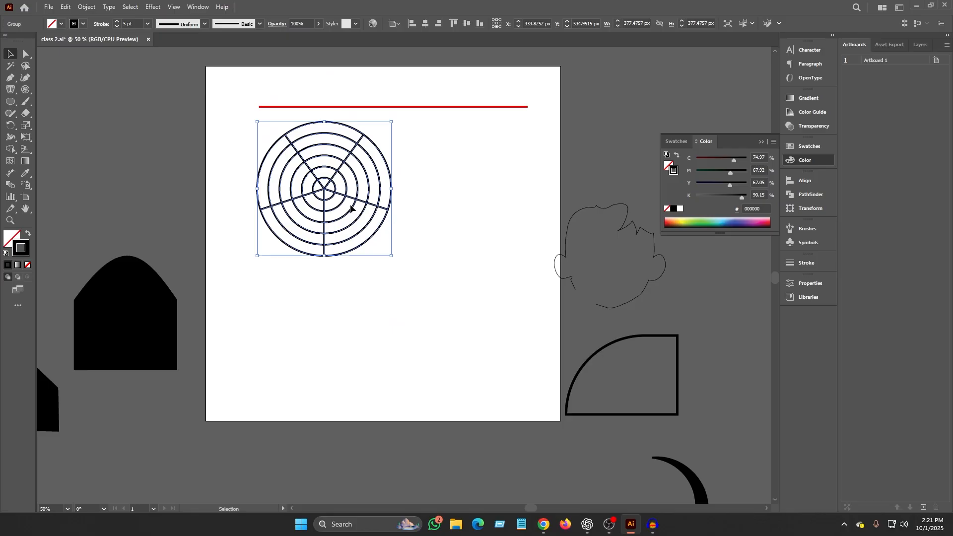
Step: Delete the small polar grid and draw a new one about 677 × 609 px below the red line
key("Delete")
left_click(26, 91)
left_click_drag(248, 169, 489, 384)
key("v")
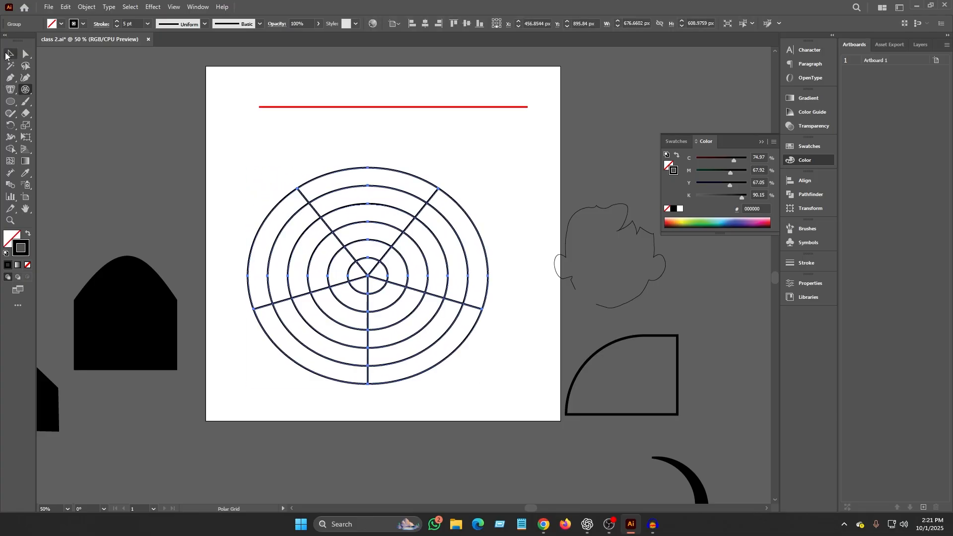
Step: Move the polar grid up against the red line and back down to about X 473, Y 881 px, and deselect it
left_click_drag(341, 258, 342, 205)
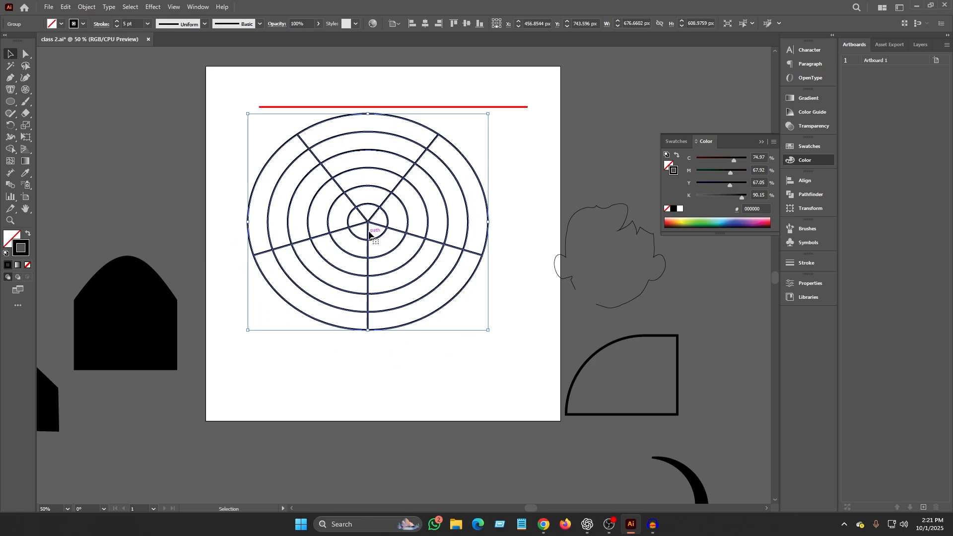
left_click_drag(369, 236, 375, 284)
left_click(249, 127)
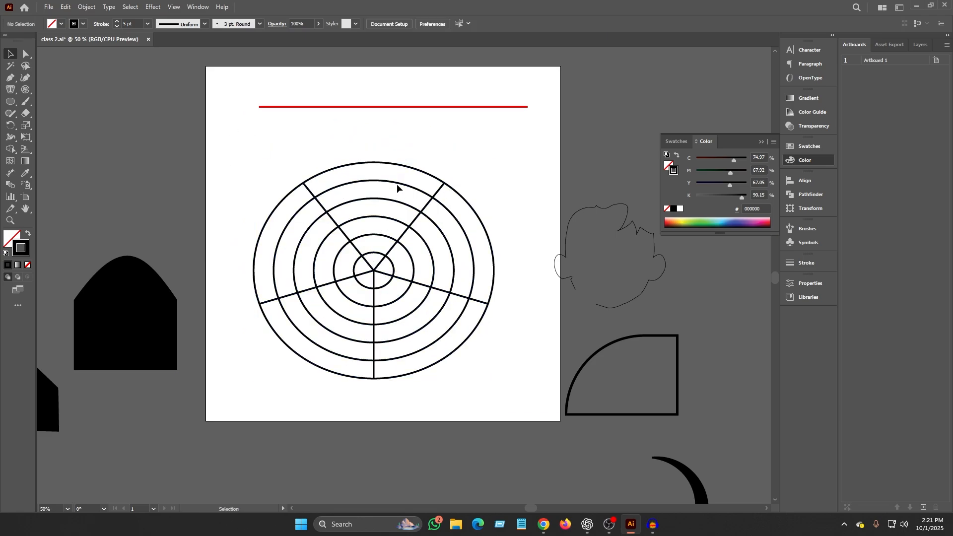
Step: Ungroup the polar grid so its concentric ellipses and radial lines can be selected separately
left_click(390, 163)
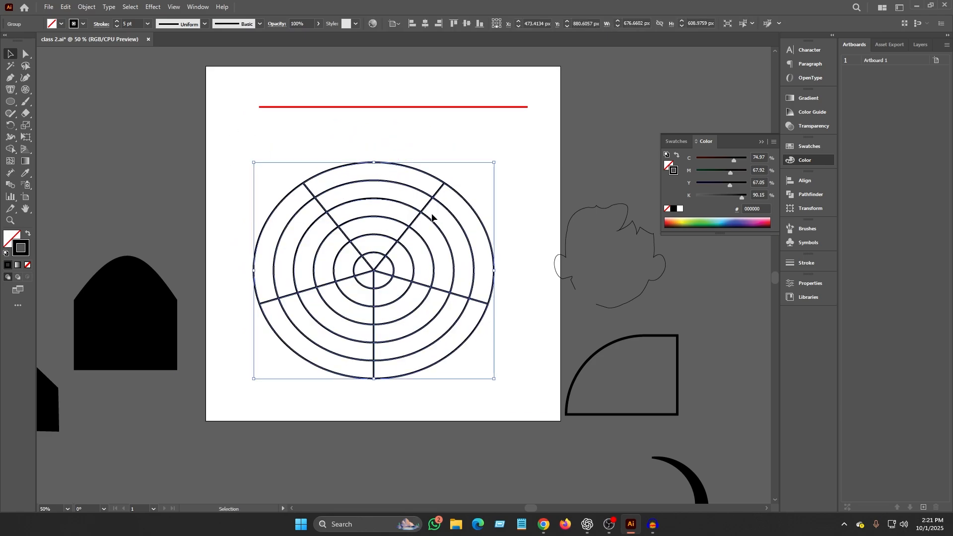
right_click(403, 220)
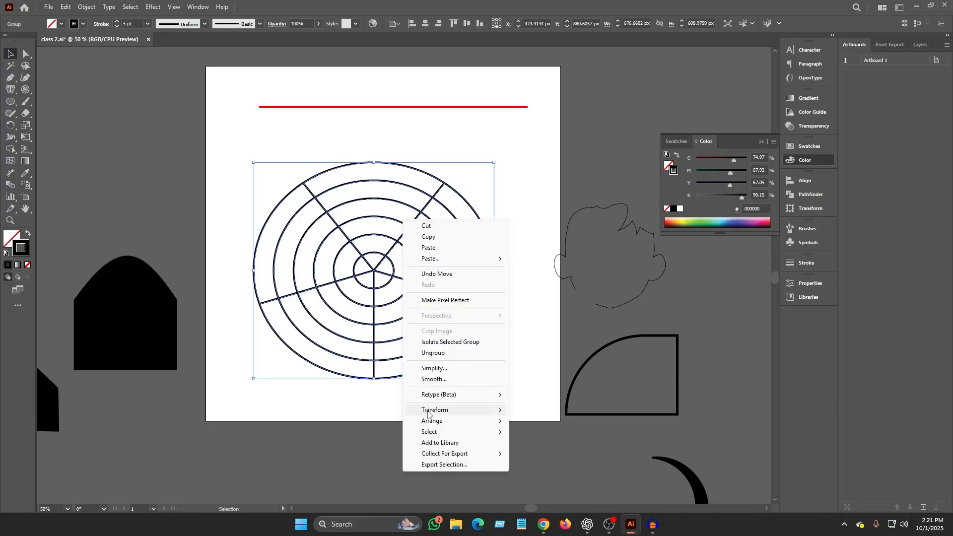
left_click(436, 353)
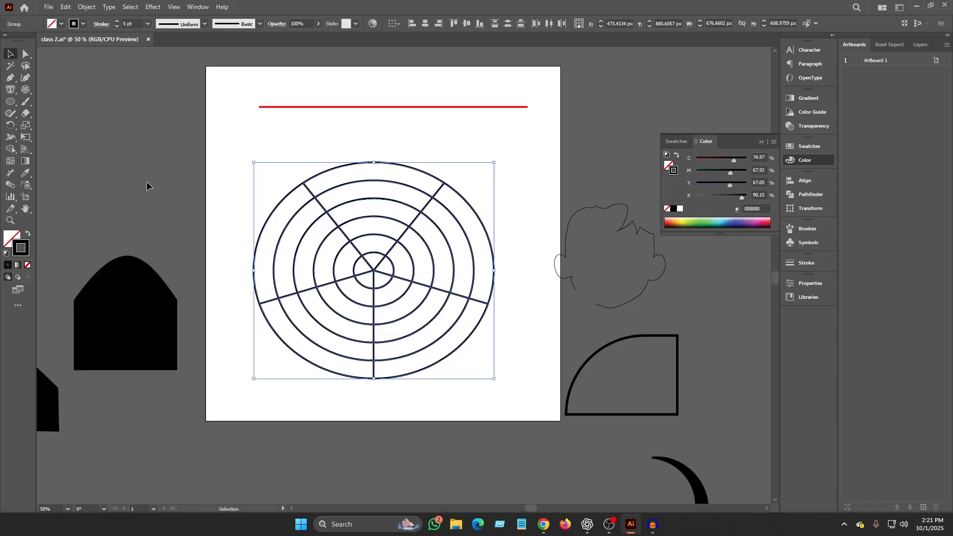
left_click(149, 193)
left_click(361, 162)
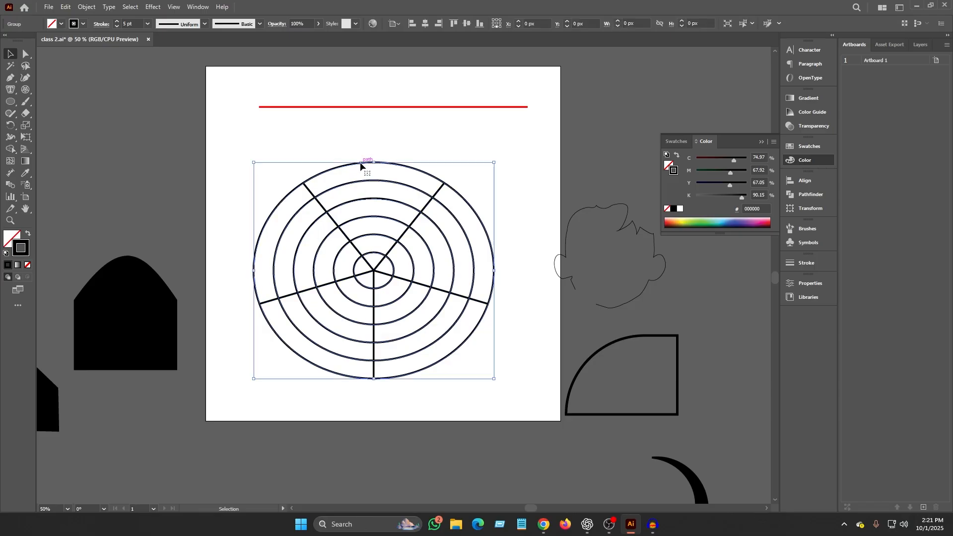
left_click(276, 166)
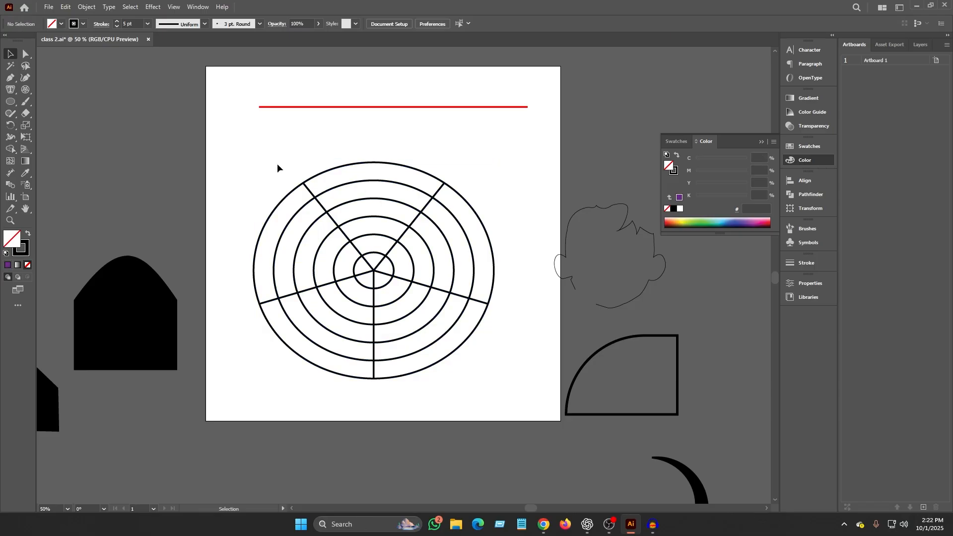
left_click(406, 186)
right_click(405, 185)
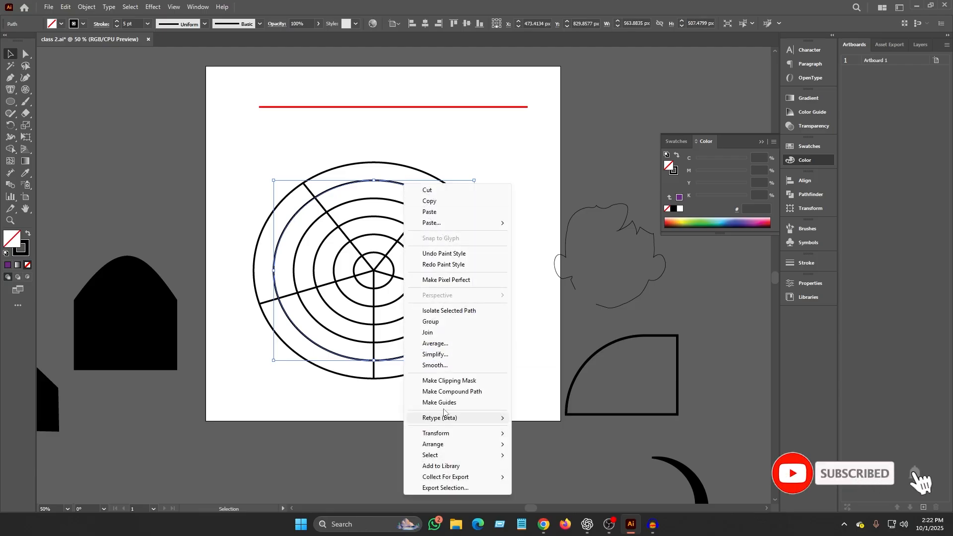
left_click(578, 123)
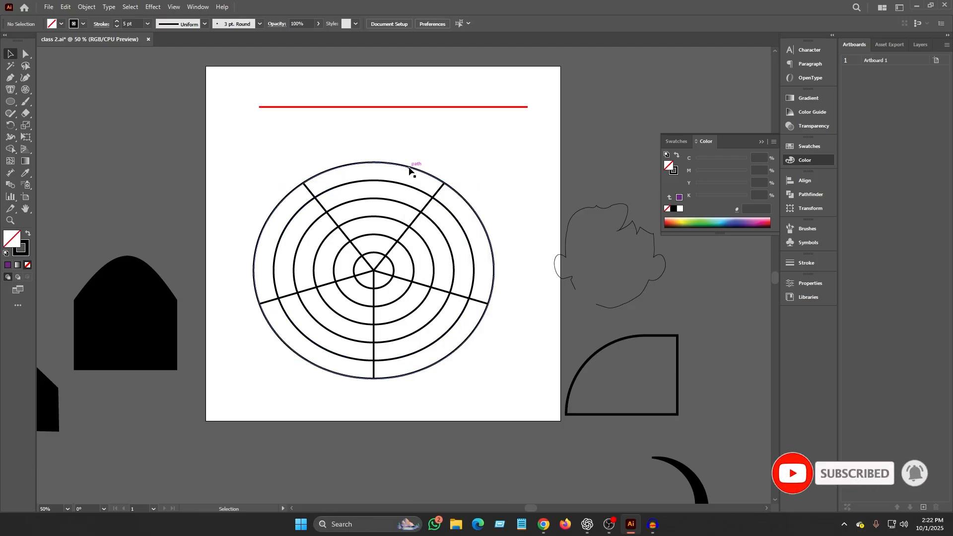
Step: Try filling the outermost ellipse black by swapping its fill and stroke, and undo the swap
left_click(411, 169)
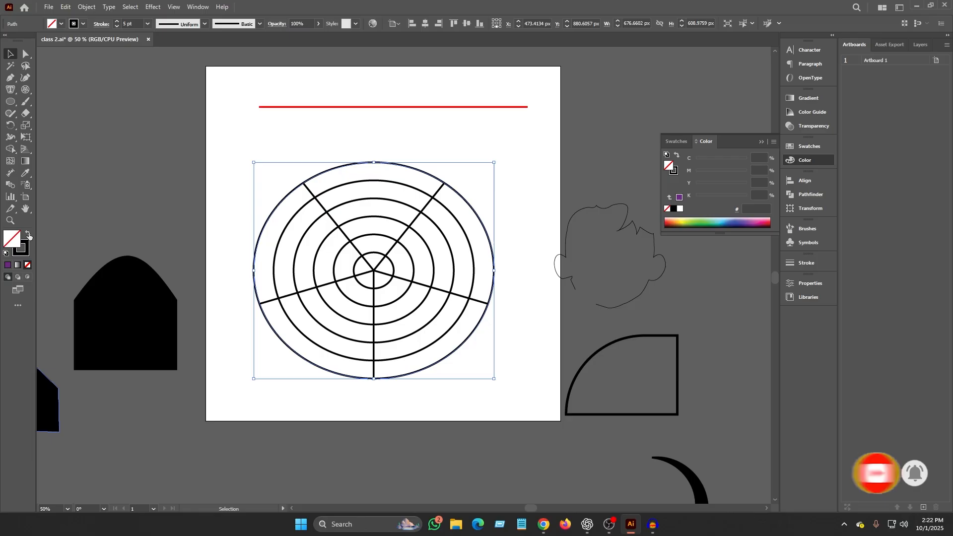
left_click(28, 235)
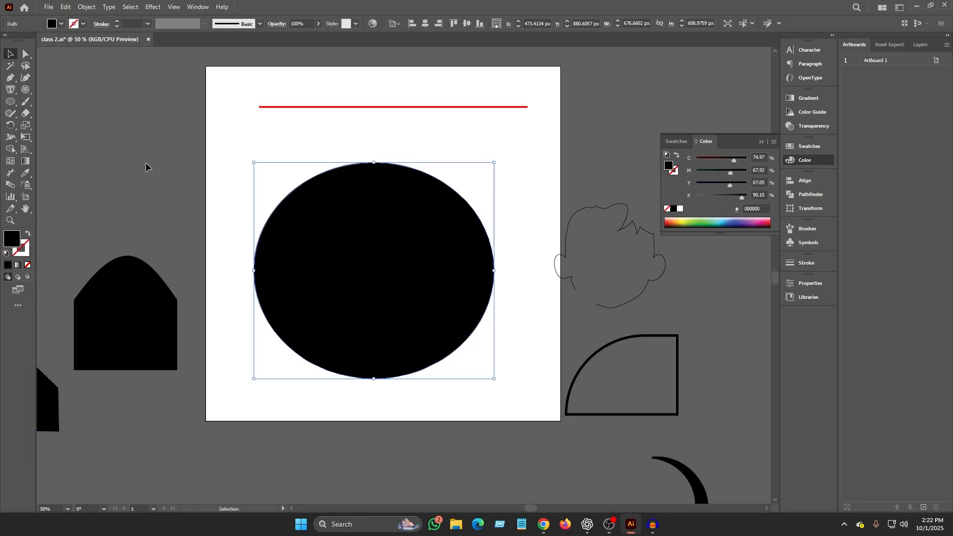
key("ctrl+z")
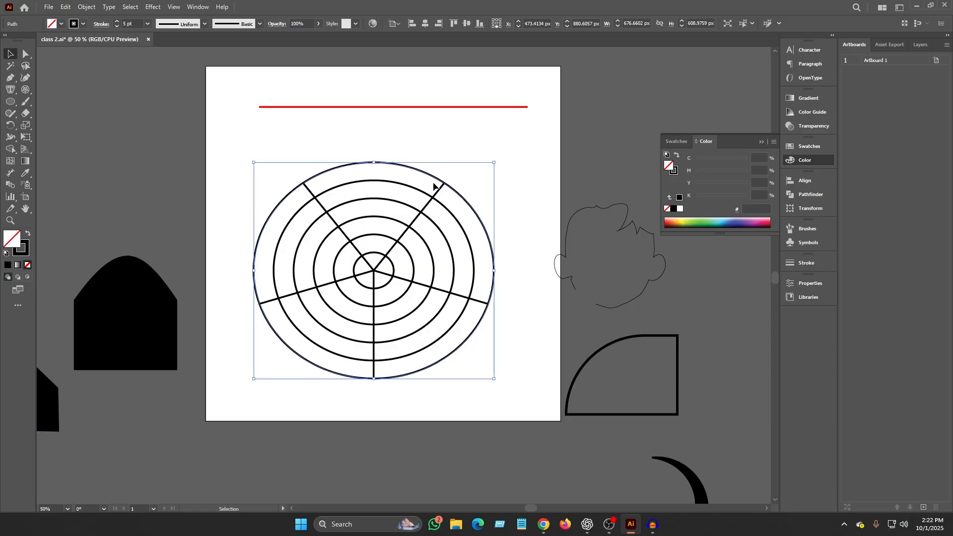
left_click(622, 156)
Step: Fill the second-largest ellipse black by swapping its fill and stroke, and deselect it
left_click(408, 187)
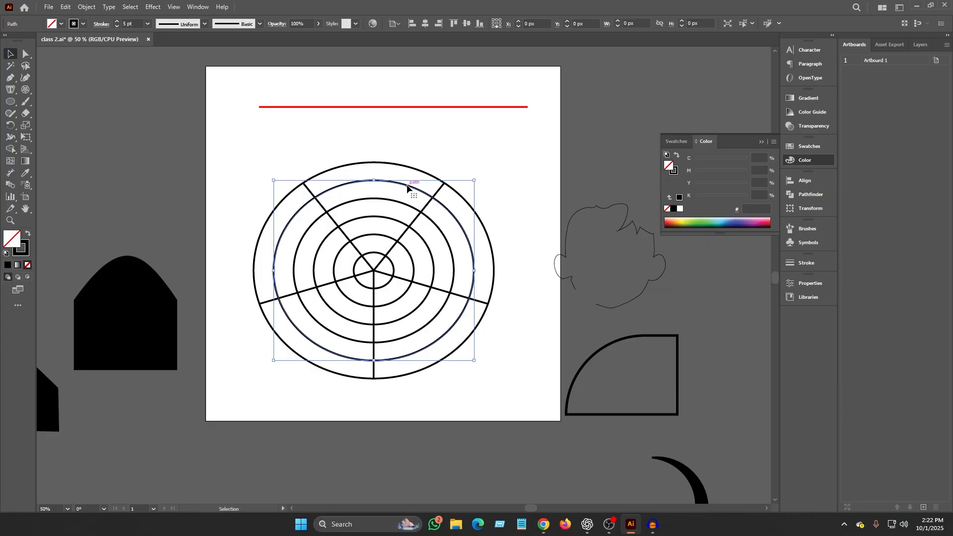
left_click(28, 236)
left_click(198, 198)
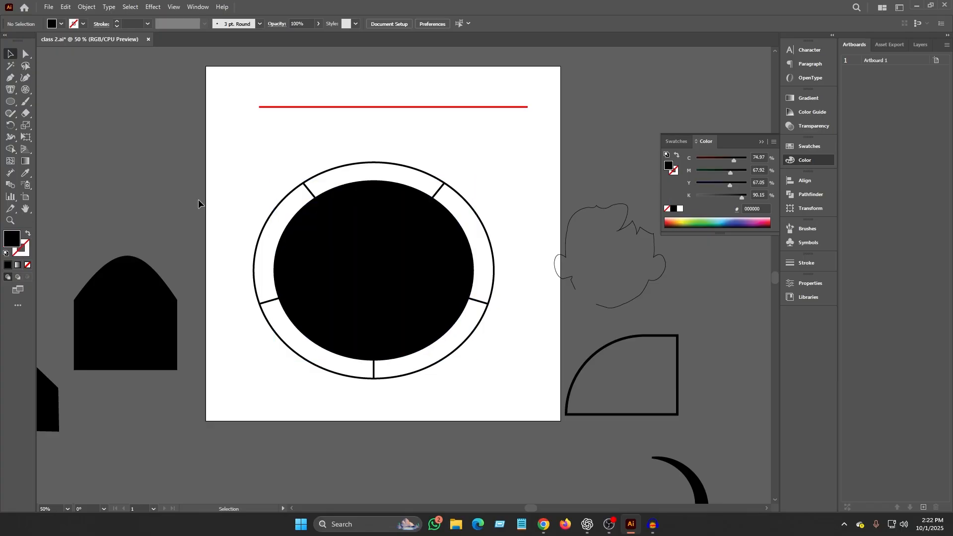
Step: Set the outermost ellipse's stroke color to red and swap its stroke and fill to make it solid red
left_click(355, 165)
left_click(82, 24)
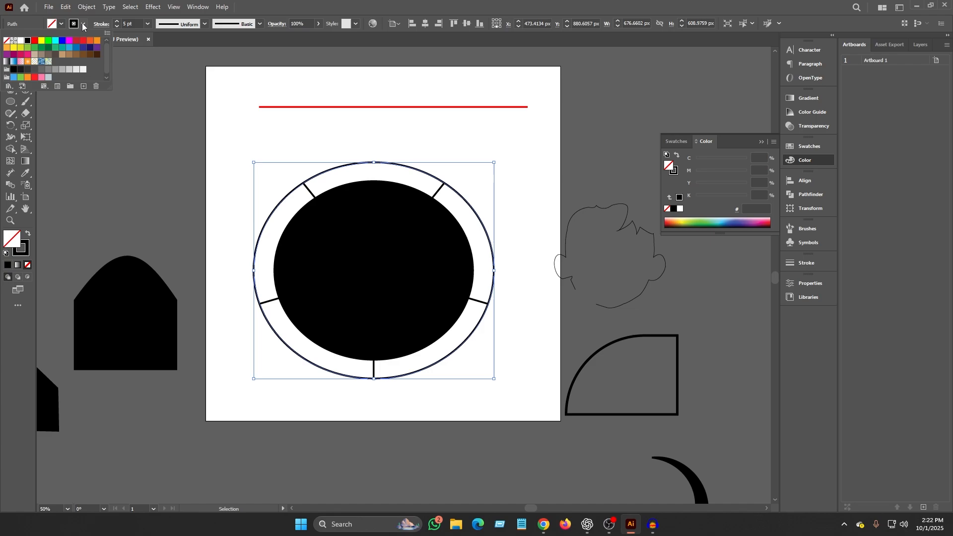
left_click(33, 40)
left_click(166, 206)
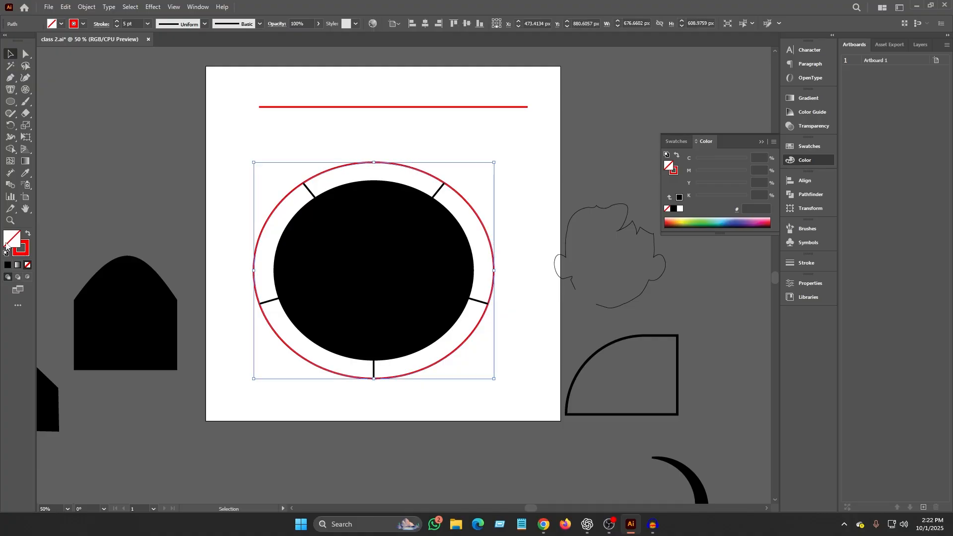
left_click(27, 233)
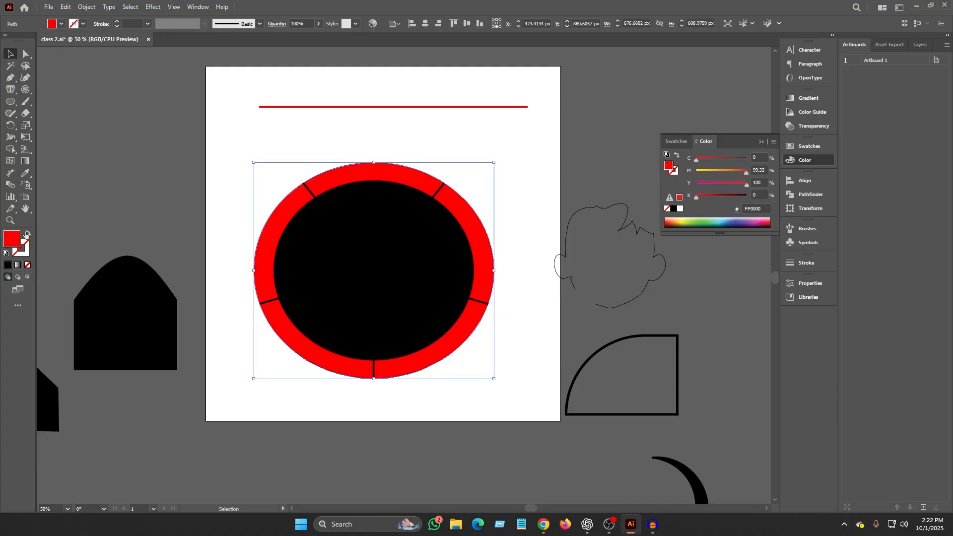
Step: Deselect the outer ellipse, fill the fourth-largest ellipse with purple (8D53A1) and deselect it
left_click(121, 182)
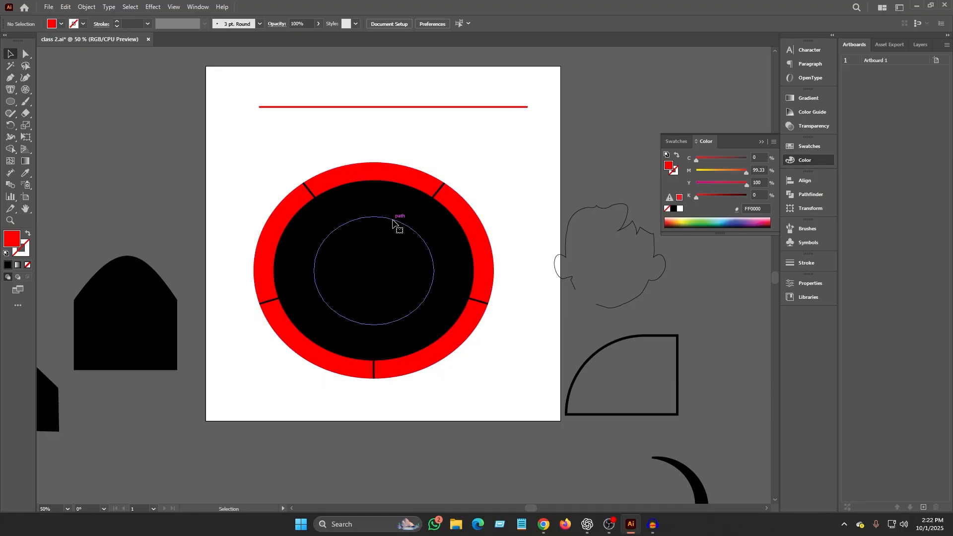
left_click(396, 219)
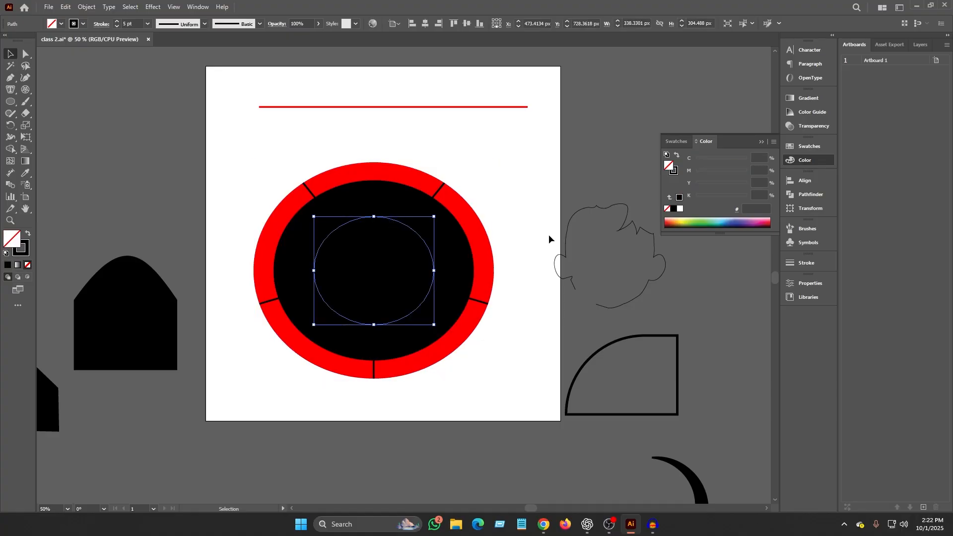
left_click(749, 220)
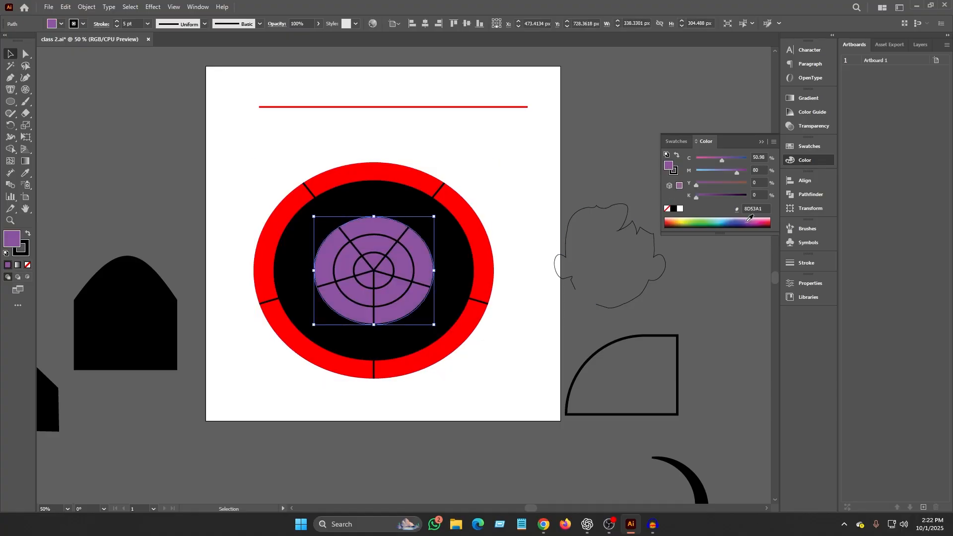
left_click(86, 94)
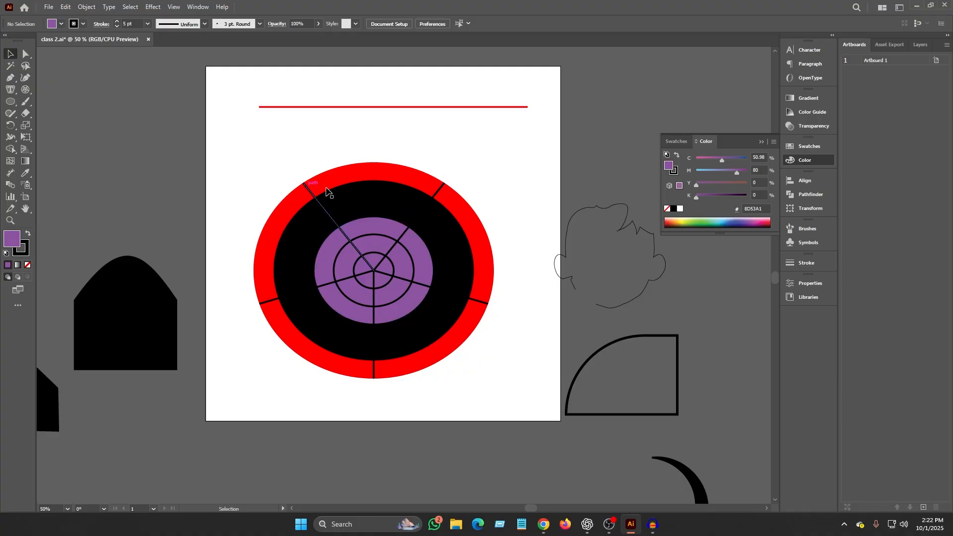
Step: Fill the third-largest ellipse, between the purple and black areas, with crimson (CF1E49) and deselect it
left_click(433, 222)
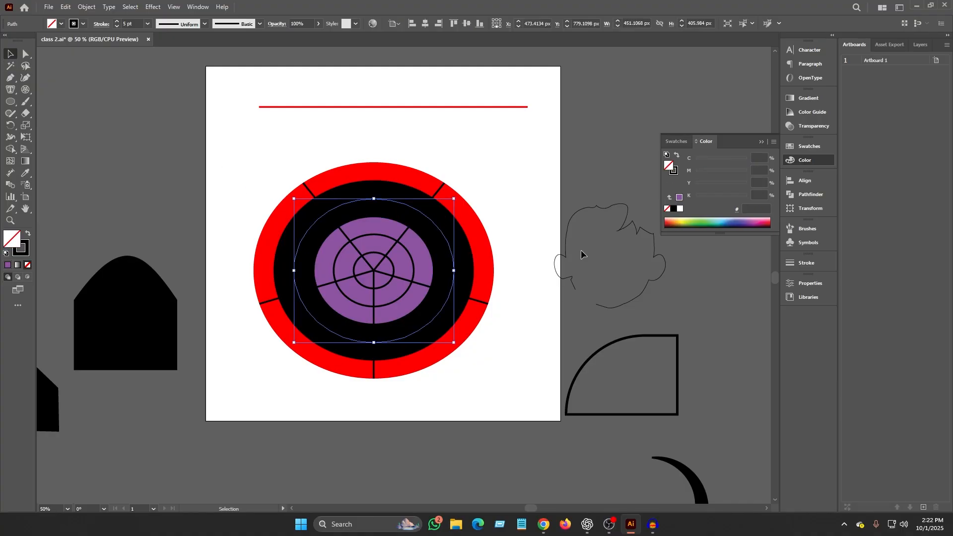
left_click(761, 222)
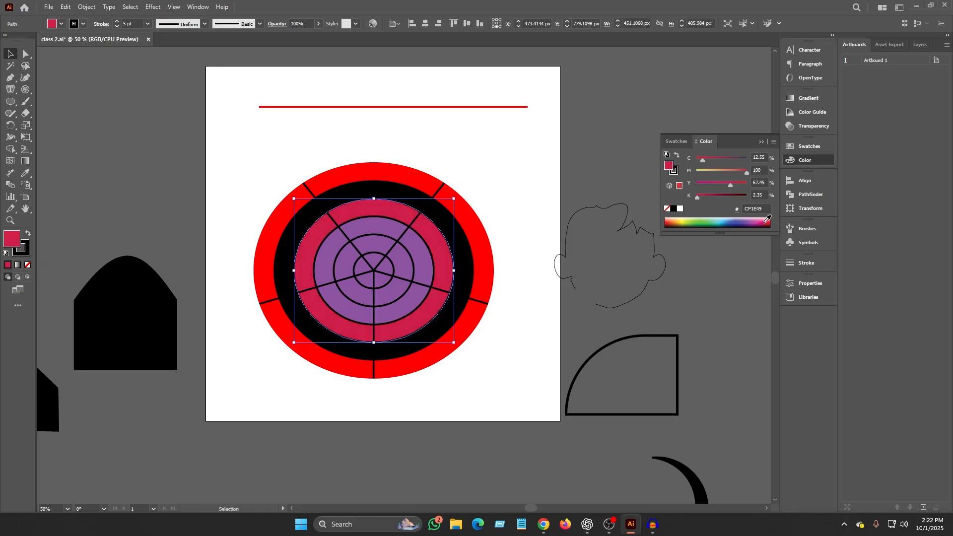
left_click(75, 79)
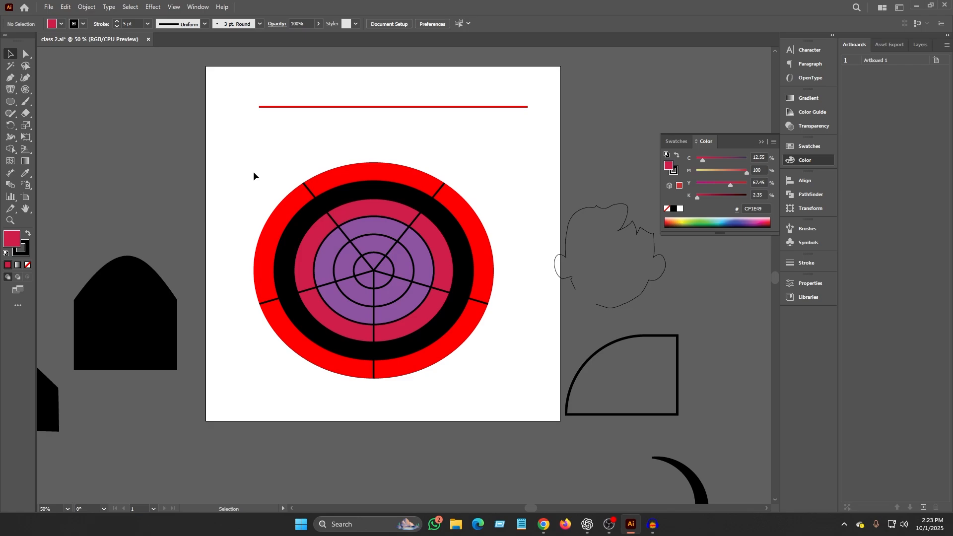
Step: Delete all the colored polar grid pieces from the artboard and set the fill to None
left_click_drag(237, 168, 508, 364)
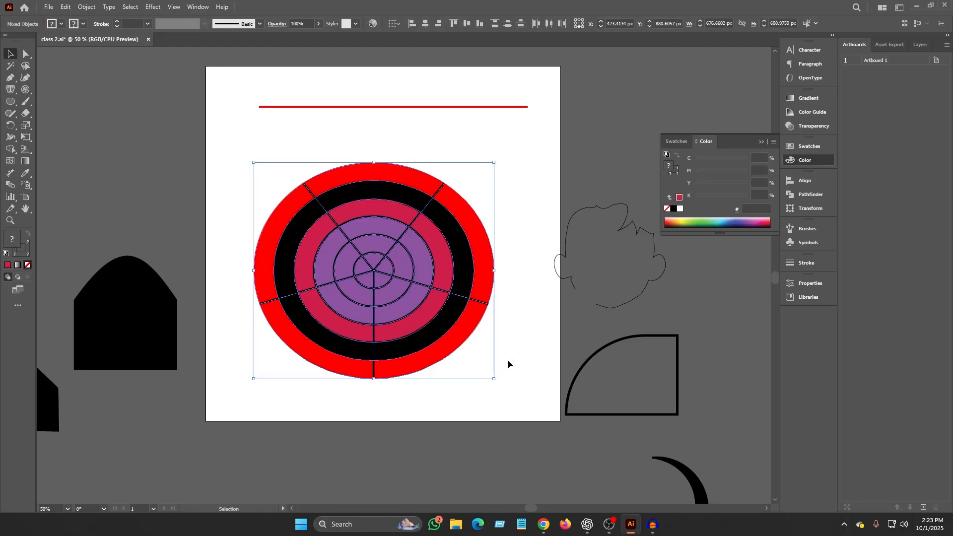
key("Delete")
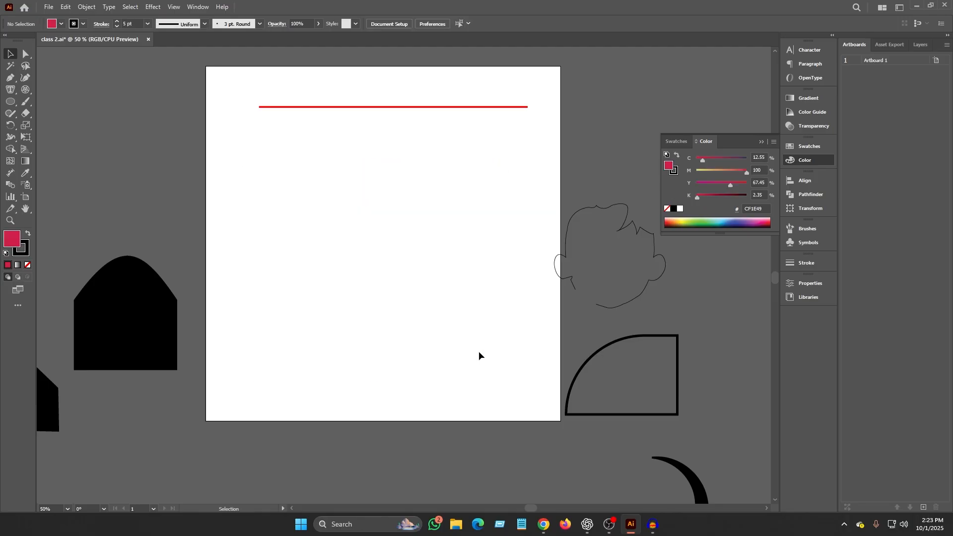
left_click(60, 24)
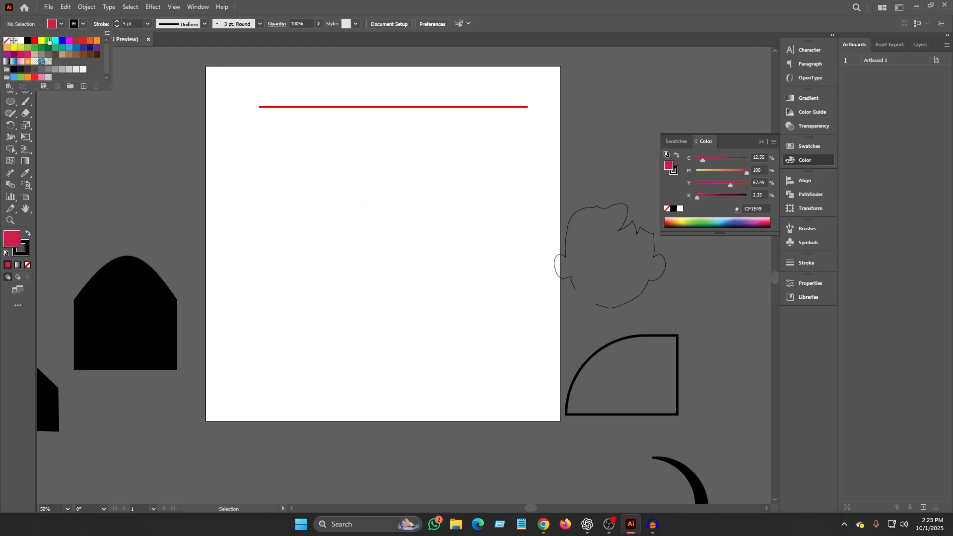
left_click(6, 40)
left_click(133, 205)
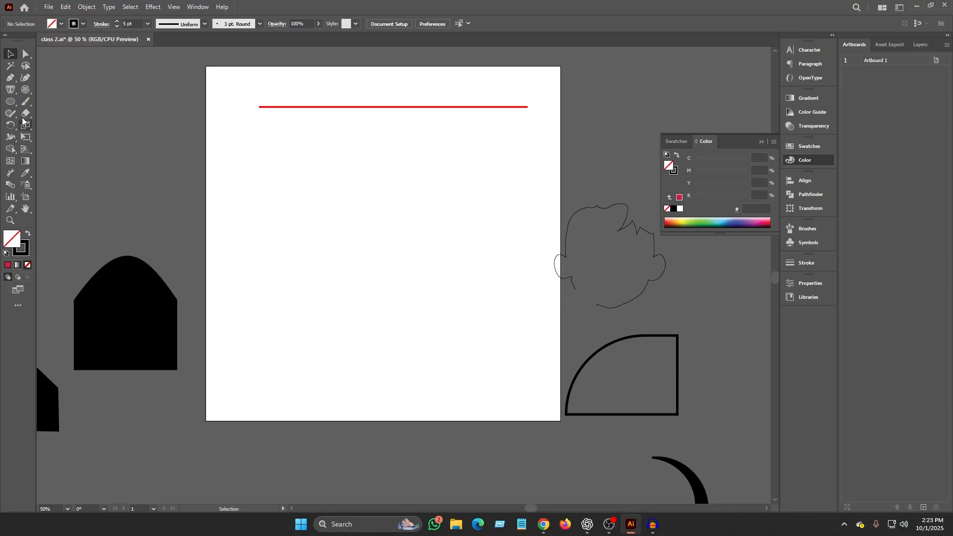
Step: Try drawing a wide polar grid about 523 by 299 px below the red line, and undo it
left_click(27, 89)
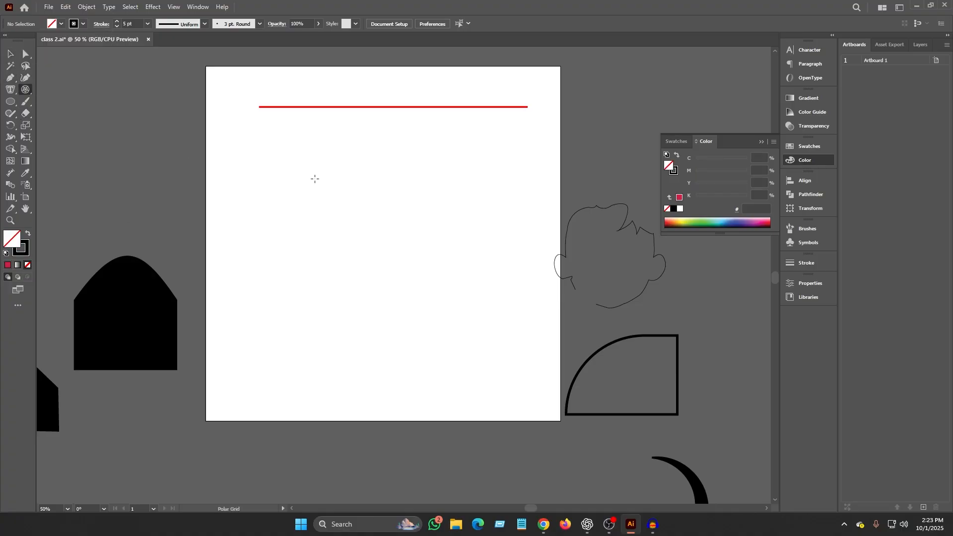
left_click_drag(313, 173, 498, 281)
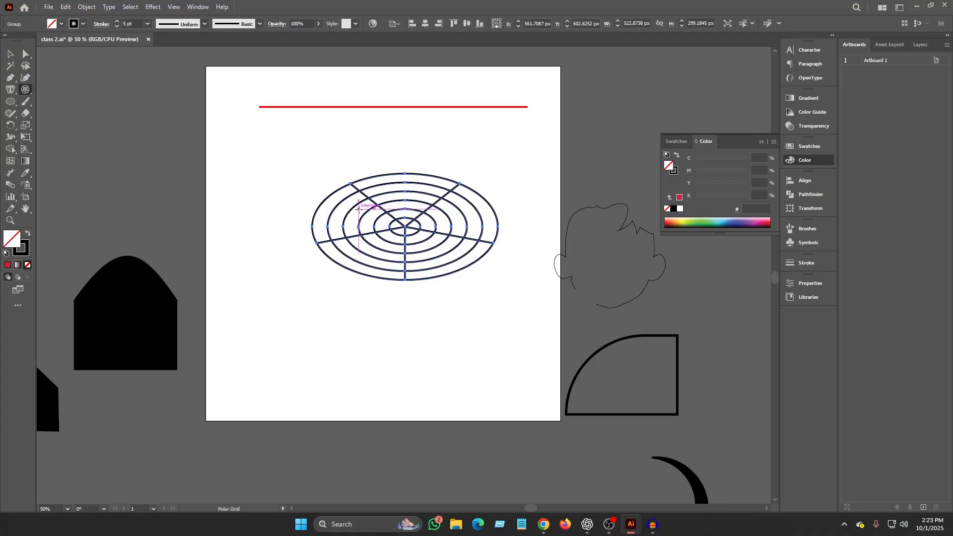
key("ctrl+z")
Step: Draw a polar grid about 516 by 464 px below the red line, varying its concentric divisions to reach eight ellipses
left_click_drag(251, 168, 437, 335)
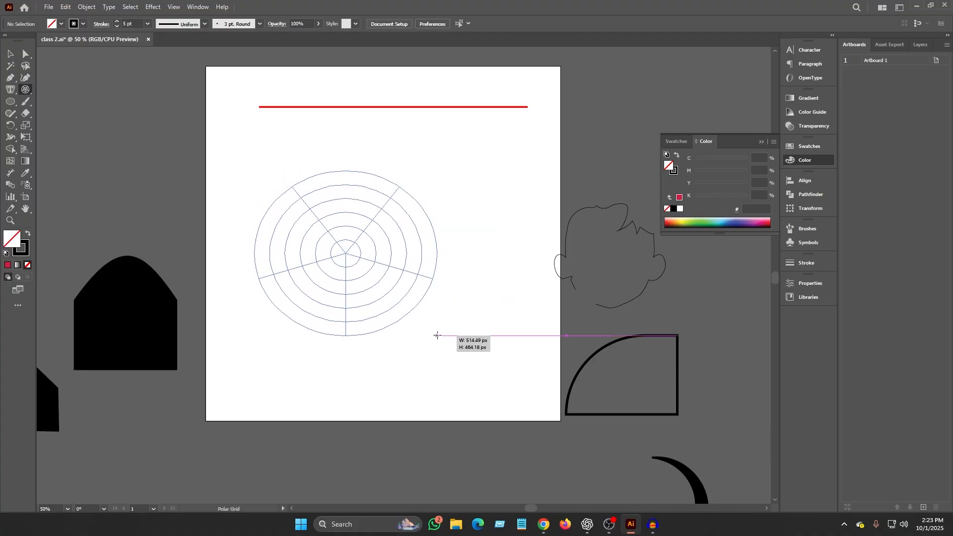
key("Up")
key("Up")
key("Up")
key("Up")
key("Up")
left_click_drag(438, 336, 438, 336)
key("Down")
key("Down")
key("Down")
key("Down")
key("Up")
key("Up")
key("Up")
key("Up")
key("Up")
key("Down")
key("Down")
key("Down")
Step: Remove all radial dividers from the polar grid being drawn, raise their number to 12, finish the grid and deselect it
key("Left")
key("Left")
key("Left")
key("Left")
key("Left")
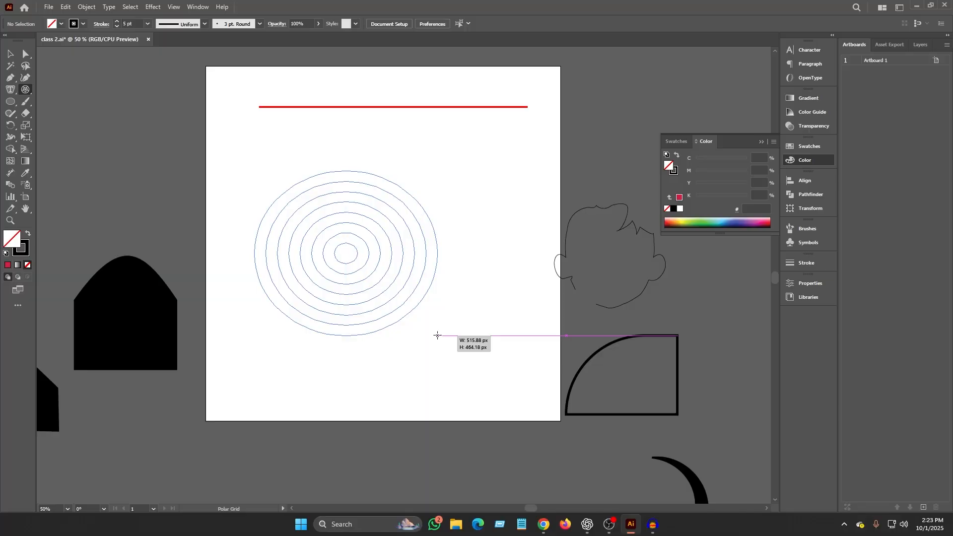
key("Right")
key("Right")
left_click_drag(437, 336, 438, 336)
key("Right")
key("Right")
key("Right")
key("Right")
key("Right")
key("Right")
key("Right")
key("Right")
key("Right")
key("Right")
key("v")
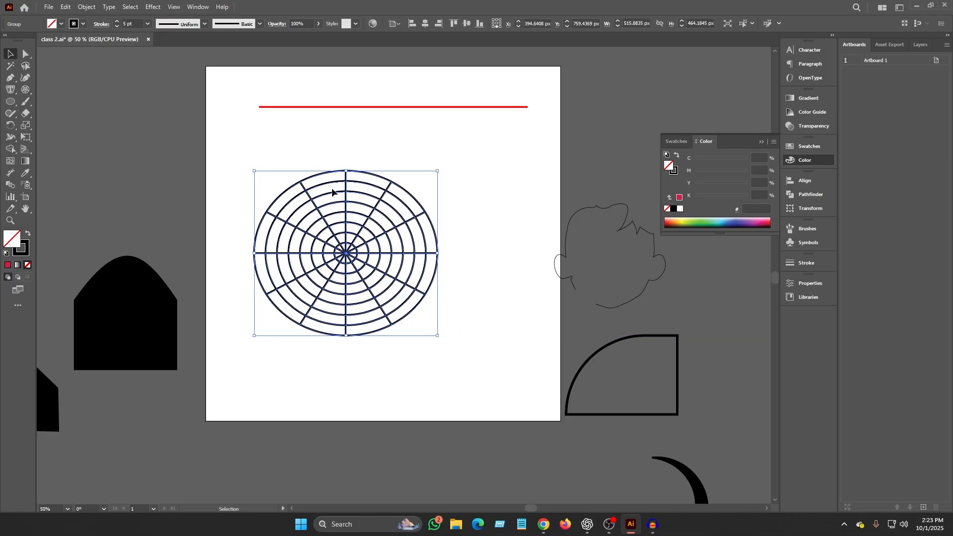
left_click(316, 146)
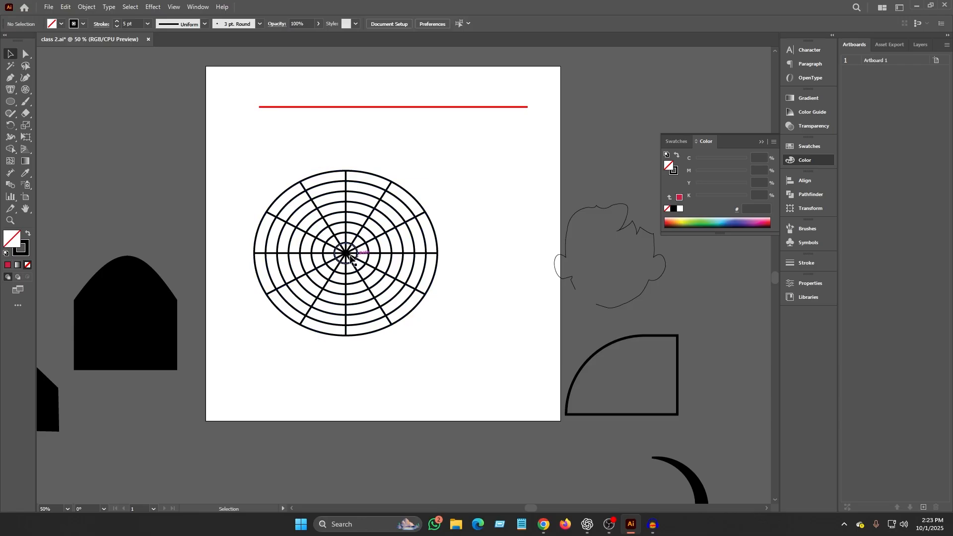
Step: Select the entire new polar grid
left_click_drag(272, 174, 460, 332)
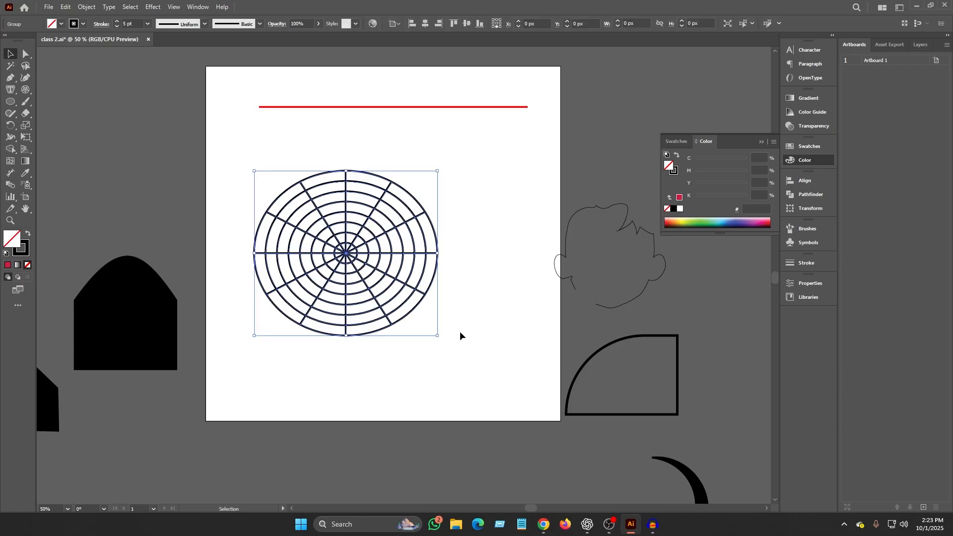